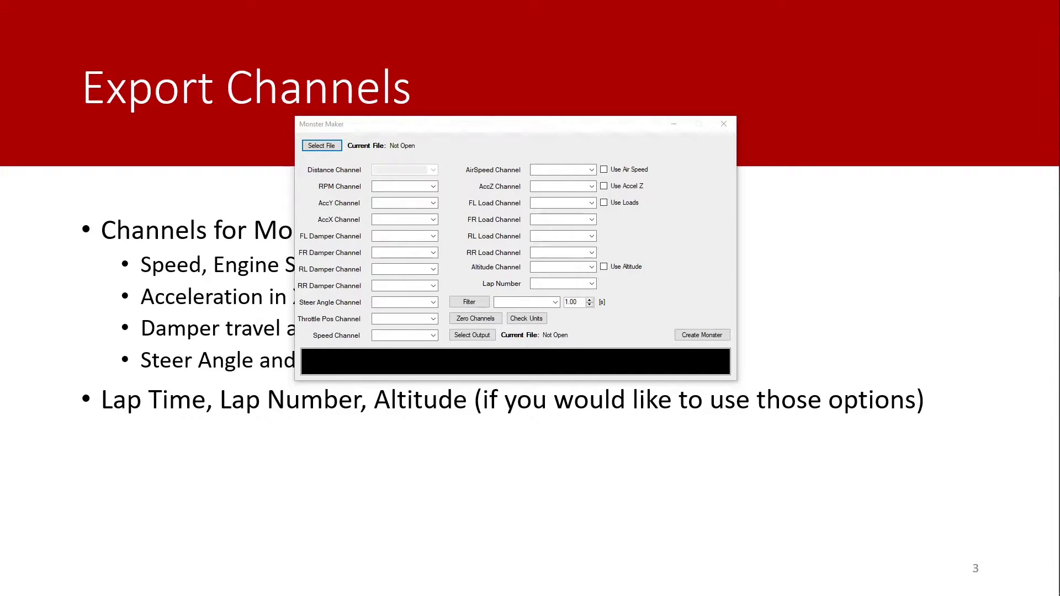
# Switch from the PowerPoint Export Channels slide to the Pi Toolbox speed-versus-distance chart
pyautogui.hotkey('alt', 'Tab')
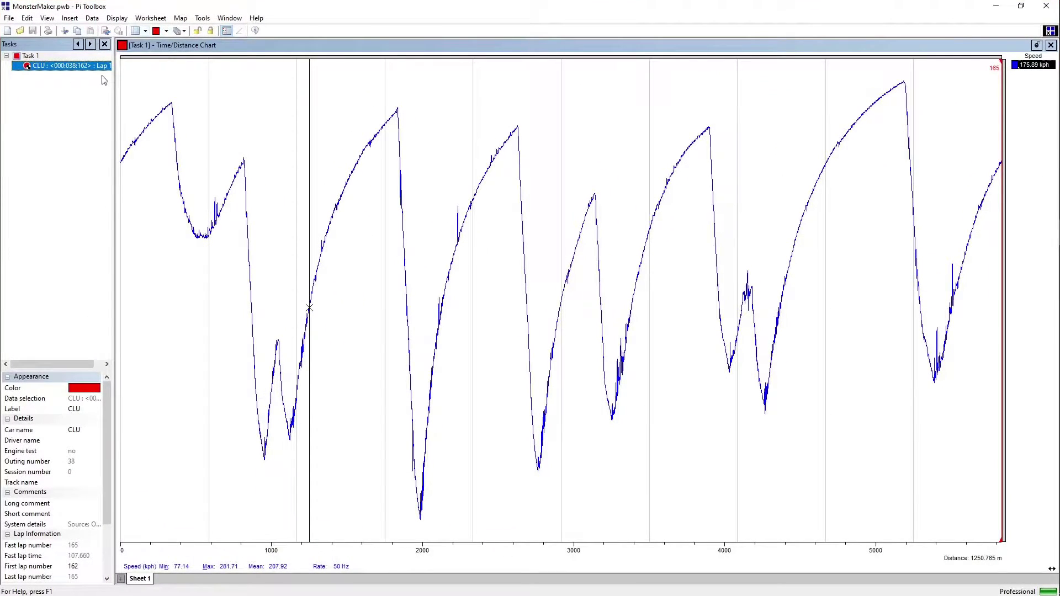
# Export the CLU outing as an ASCII dataset, accepting the MonsterMaker file location
pyautogui.rightClick(96, 69)
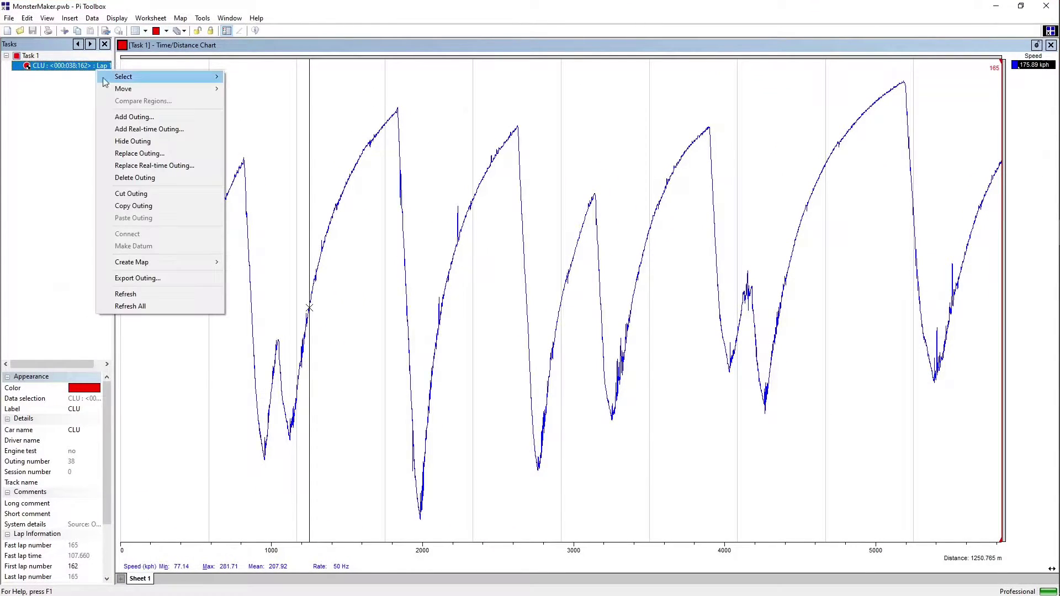
pyautogui.click(45, 94)
pyautogui.rightClick(46, 70)
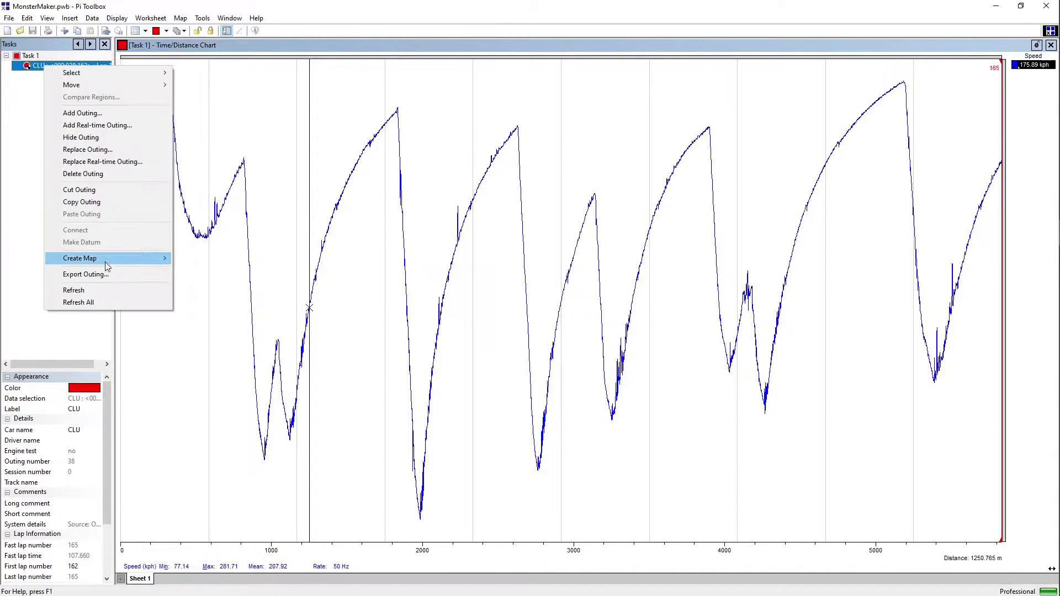
pyautogui.click(85, 273)
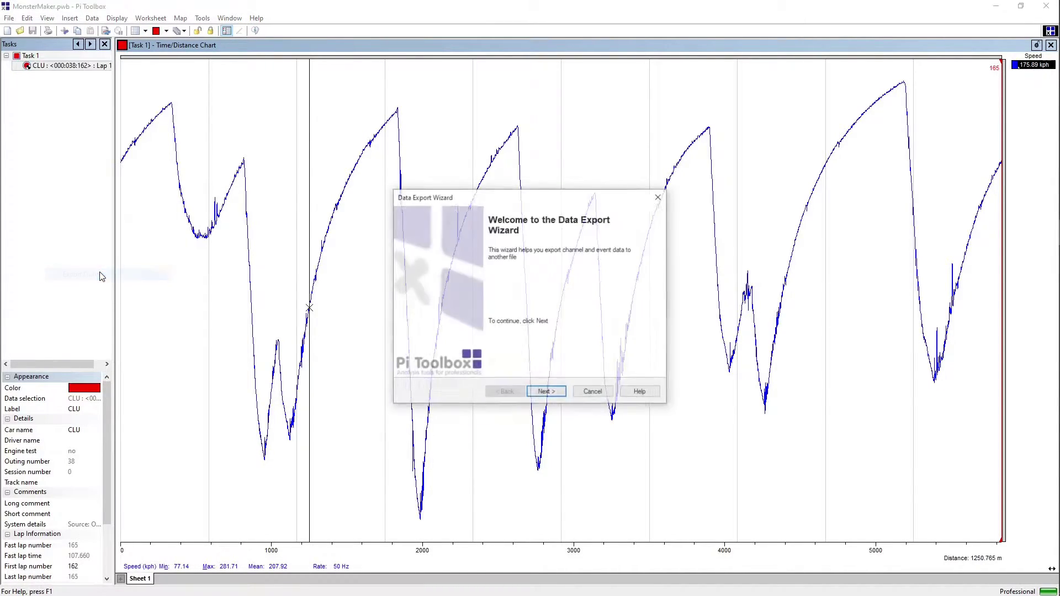
pyautogui.click(544, 393)
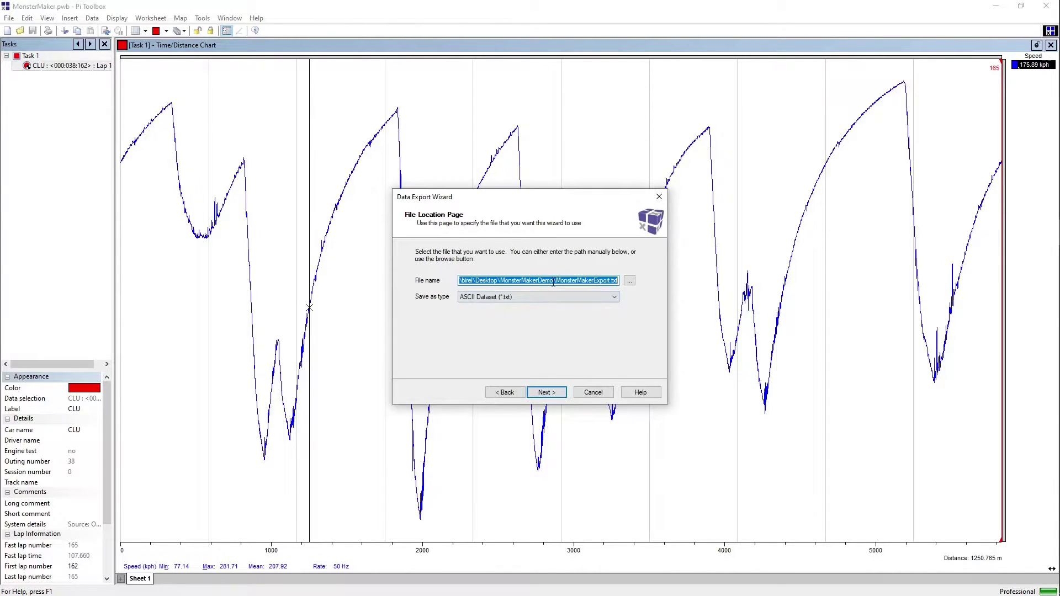
pyautogui.moveTo(554, 280); pyautogui.dragTo(600, 276)
pyautogui.click(547, 392)
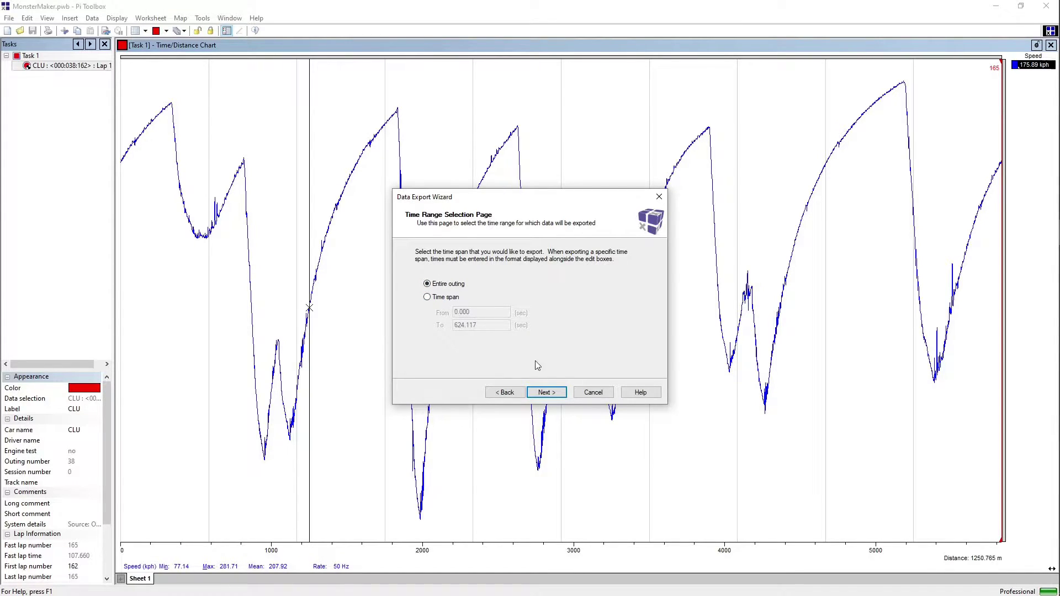
# Select Speed, the four Damper Travel channels and four Pushrod Load channels for export
pyautogui.click(546, 394)
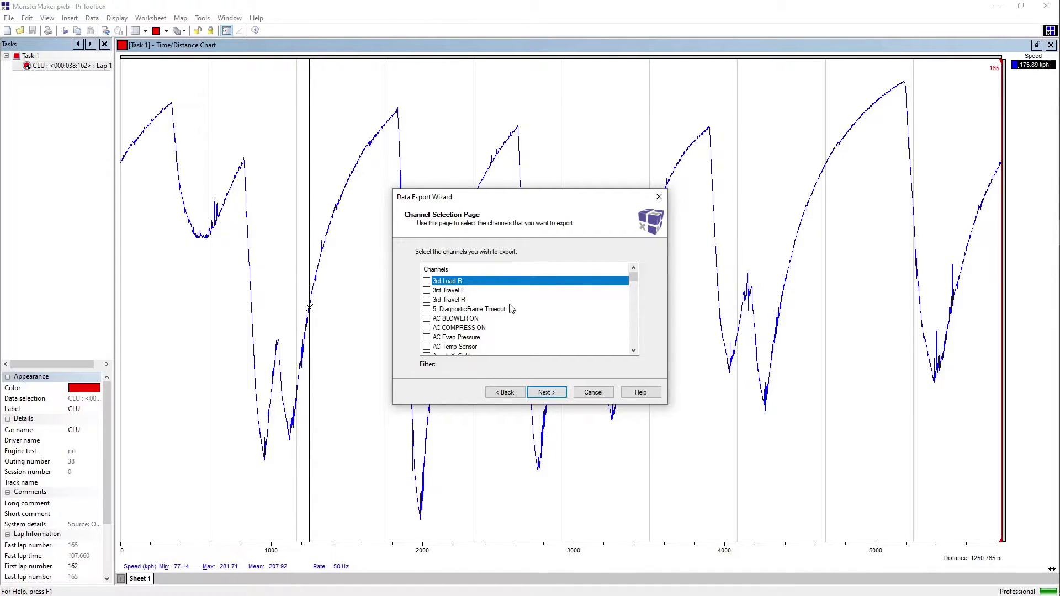
pyautogui.write('SPEED')
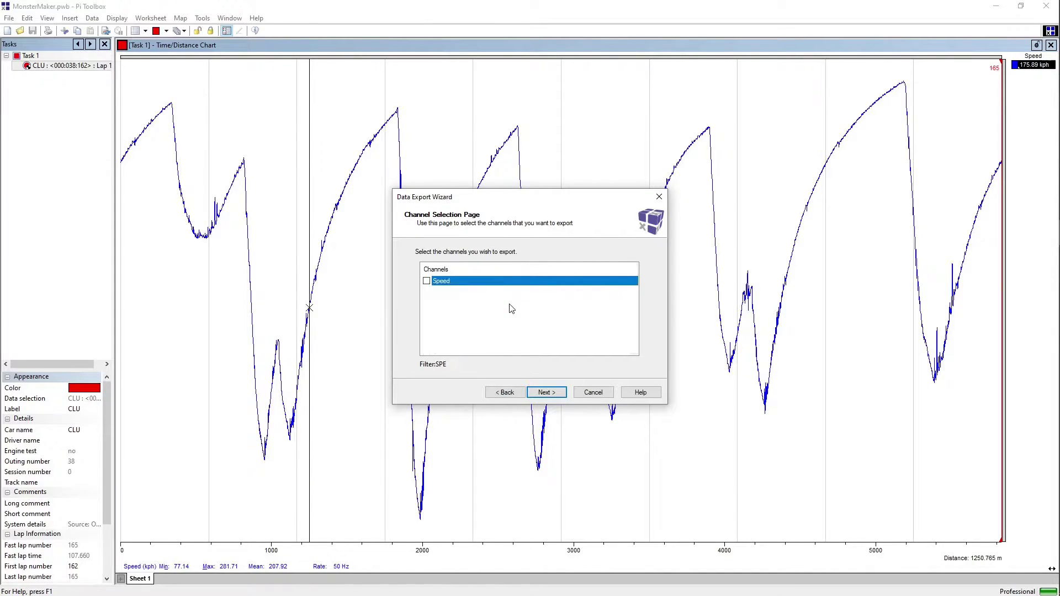
pyautogui.click(427, 281)
pyautogui.press('BackSpace')
pyautogui.press('BackSpace')
pyautogui.press('BackSpace')
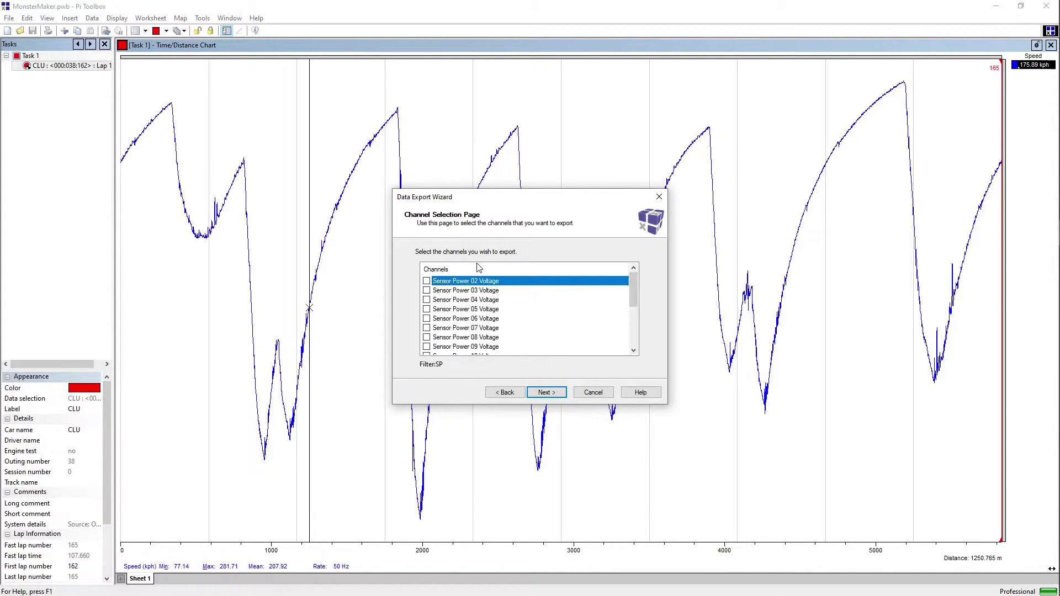
pyautogui.write('DAMPER')
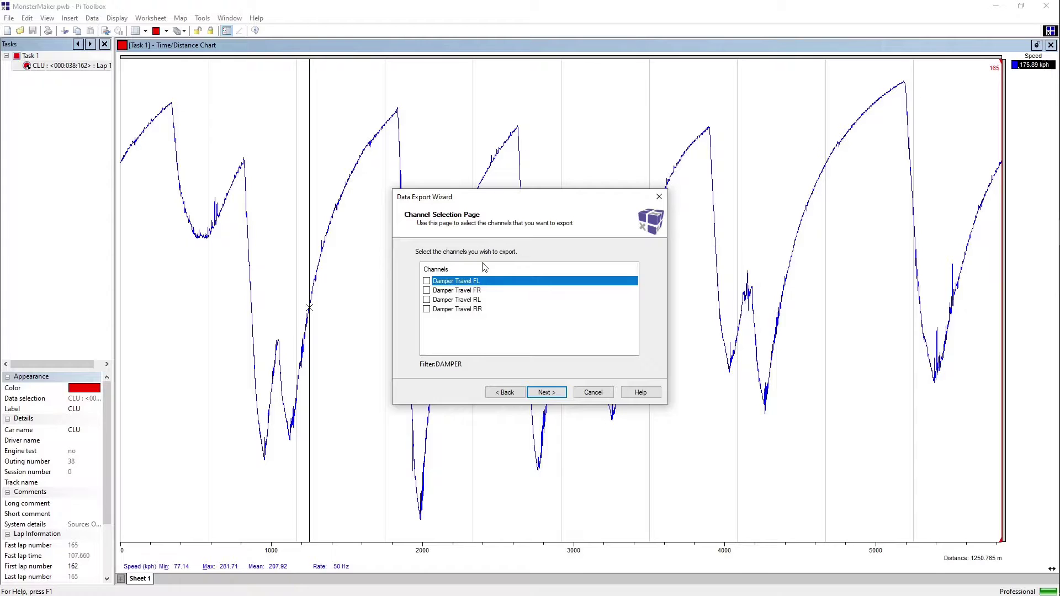
pyautogui.keyDown('shift'); pyautogui.click(444, 308); pyautogui.keyUp('shift')
pyautogui.press('BackSpace')
pyautogui.press('BackSpace')
pyautogui.press('BackSpace')
pyautogui.press('BackSpace')
pyautogui.press('BackSpace')
pyautogui.press('BackSpace')
pyautogui.write('PUSHROD')
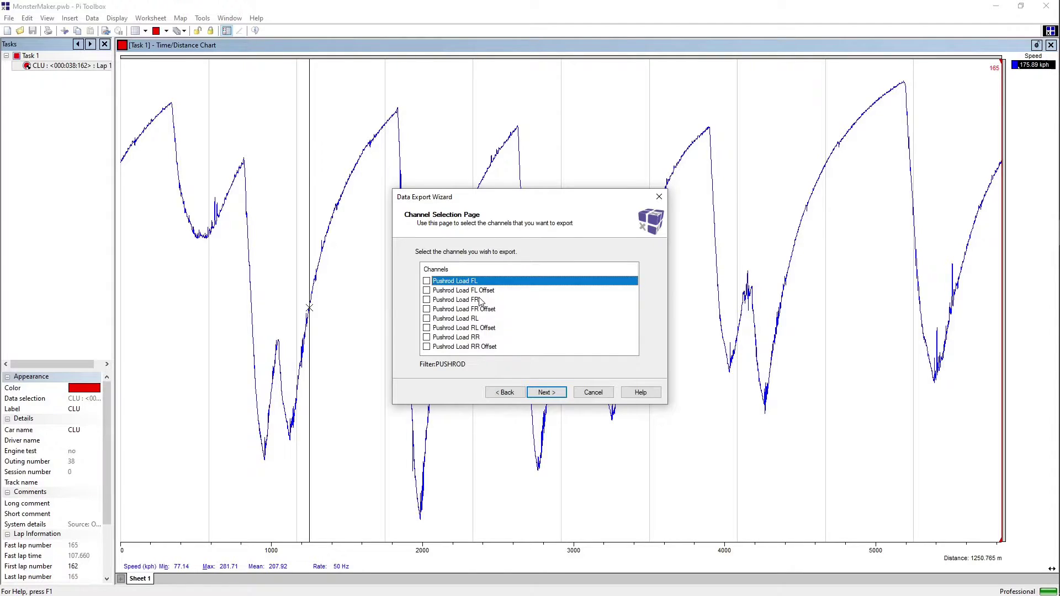
pyautogui.keyDown('ctrl'); pyautogui.click(480, 302); pyautogui.keyUp('ctrl')
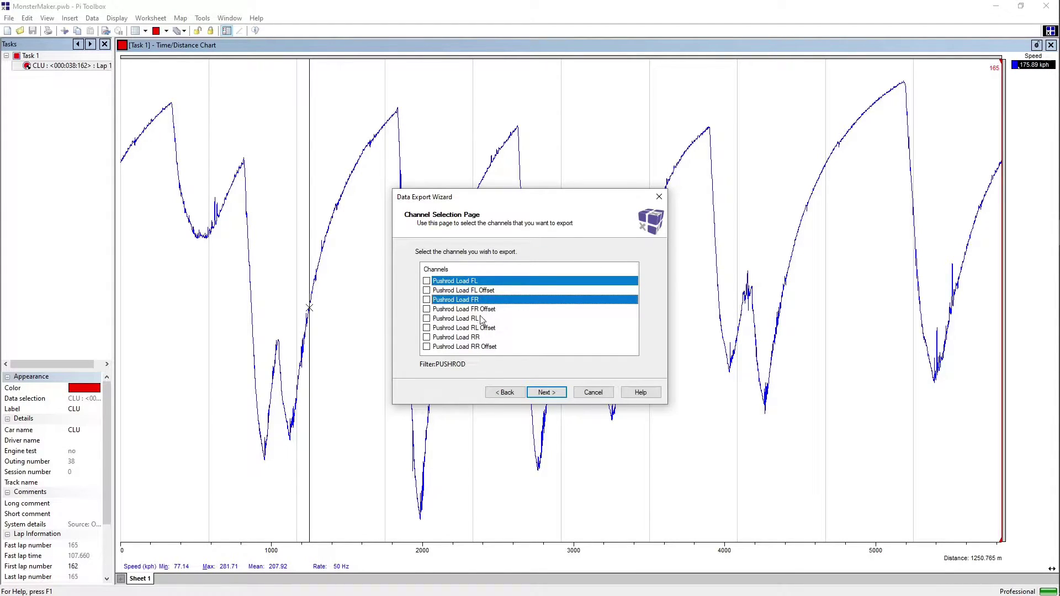
pyautogui.keyDown('ctrl'); pyautogui.click(483, 320); pyautogui.keyUp('ctrl')
pyautogui.keyDown('ctrl'); pyautogui.click(483, 338); pyautogui.keyUp('ctrl')
pyautogui.click(426, 335)
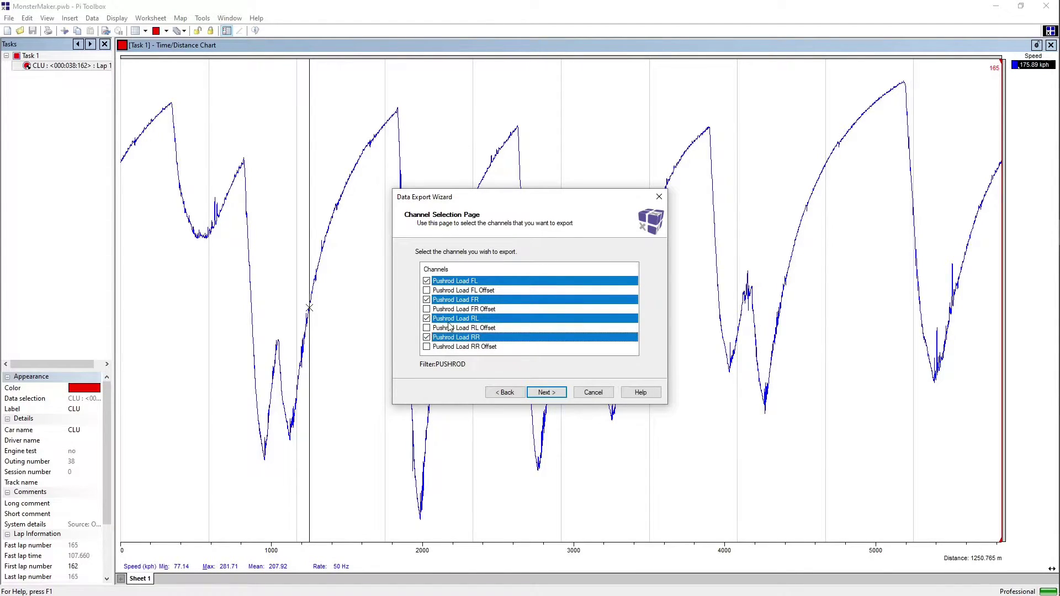
pyautogui.press('BackSpace')
pyautogui.press('BackSpace')
pyautogui.press('BackSpace')
pyautogui.press('BackSpace')
pyautogui.press('BackSpace')
pyautogui.press('BackSpace')
pyautogui.write('D')
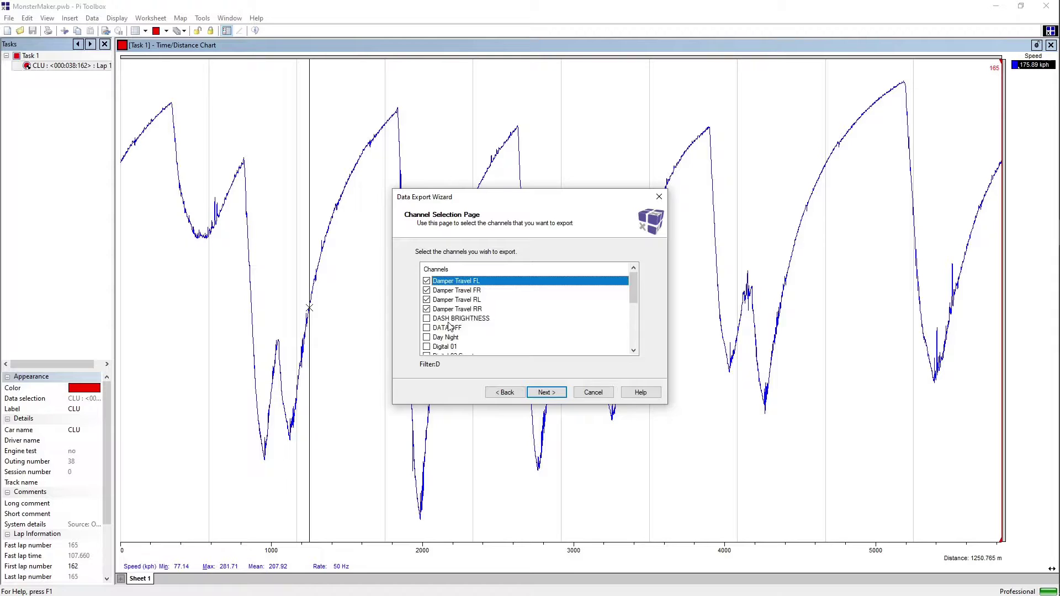
pyautogui.write('Y')
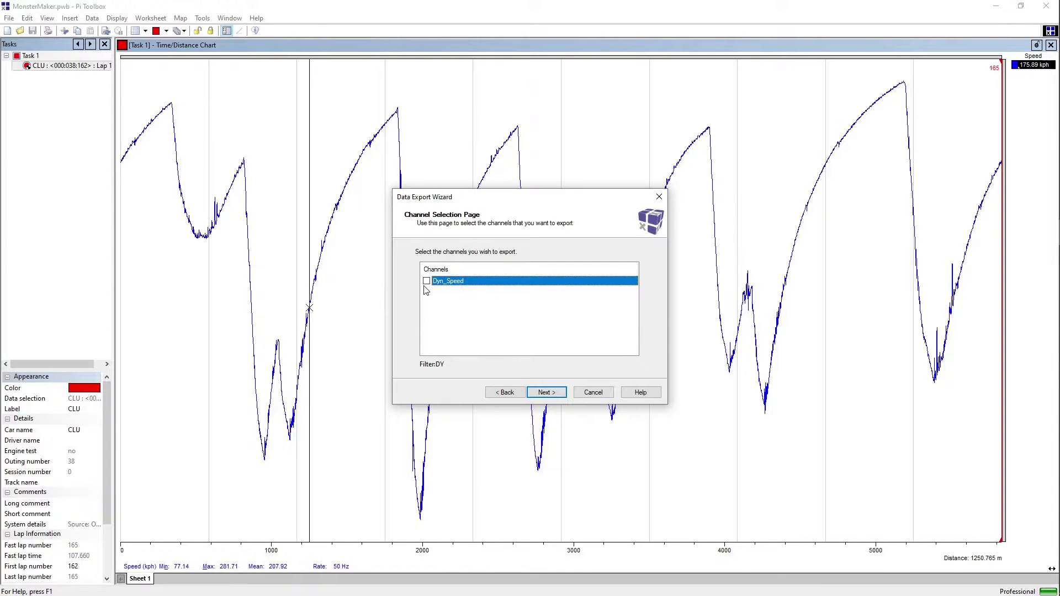
# Add Dyn_Speed, Engine Speed, throttle, STEER WHEEL ANGLE and GPS_Altitude_CSG, excluding GPS_UTC Time
pyautogui.click(426, 282)
pyautogui.press('BackSpace')
pyautogui.press('BackSpace')
pyautogui.write('ENGINES')
pyautogui.click(426, 301)
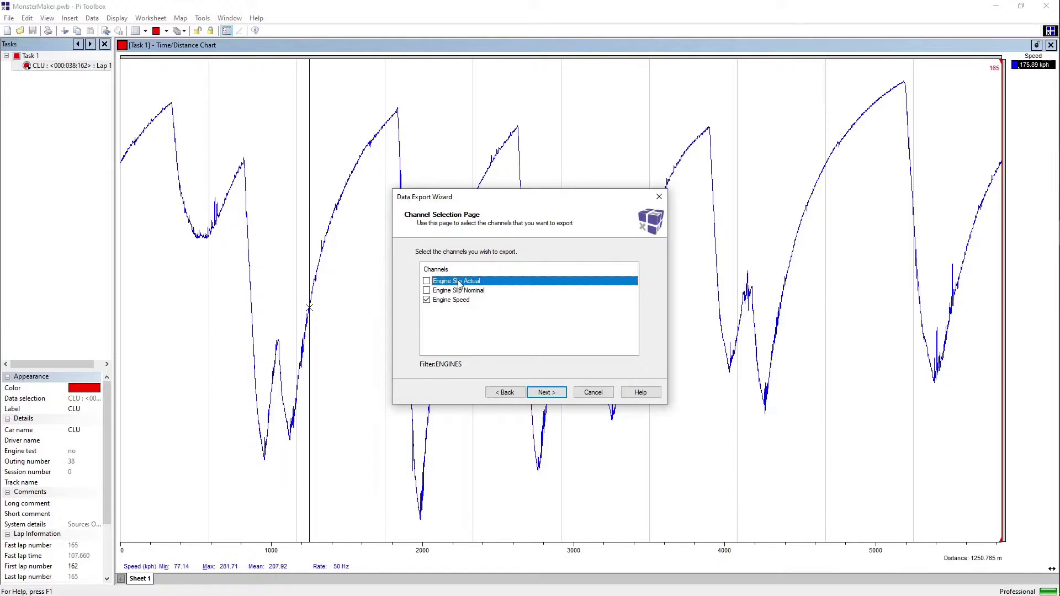
pyautogui.press('BackSpace')
pyautogui.press('BackSpace')
pyautogui.press('BackSpace')
pyautogui.press('BackSpace')
pyautogui.press('BackSpace')
pyautogui.write('TH')
pyautogui.press('BackSpace')
pyautogui.press('BackSpace')
pyautogui.write('STEER')
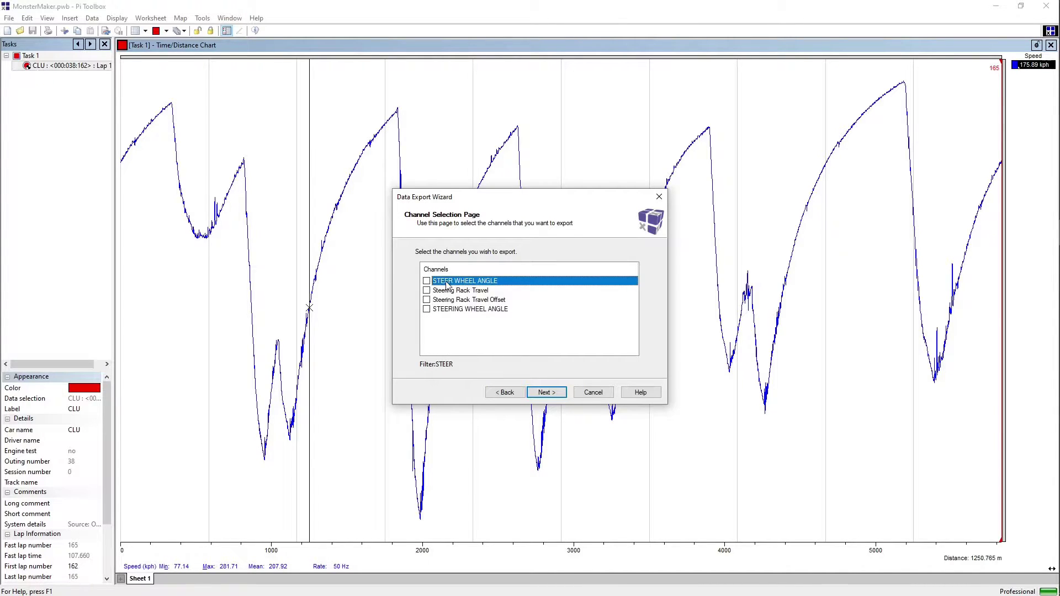
pyautogui.press('space')
pyautogui.press('BackSpace')
pyautogui.press('BackSpace')
pyautogui.press('BackSpace')
pyautogui.write('GPSAL')
pyautogui.press('BackSpace')
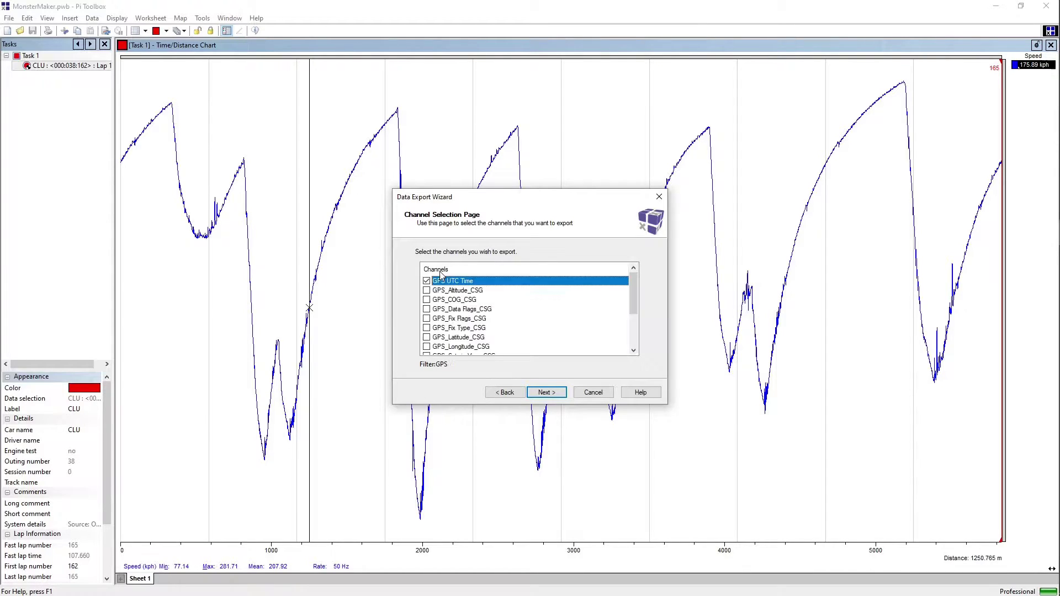
pyautogui.click(426, 281)
pyautogui.click(427, 290)
pyautogui.press('BackSpace')
pyautogui.press('BackSpace')
pyautogui.press('BackSpace')
pyautogui.write('ACCEL_')
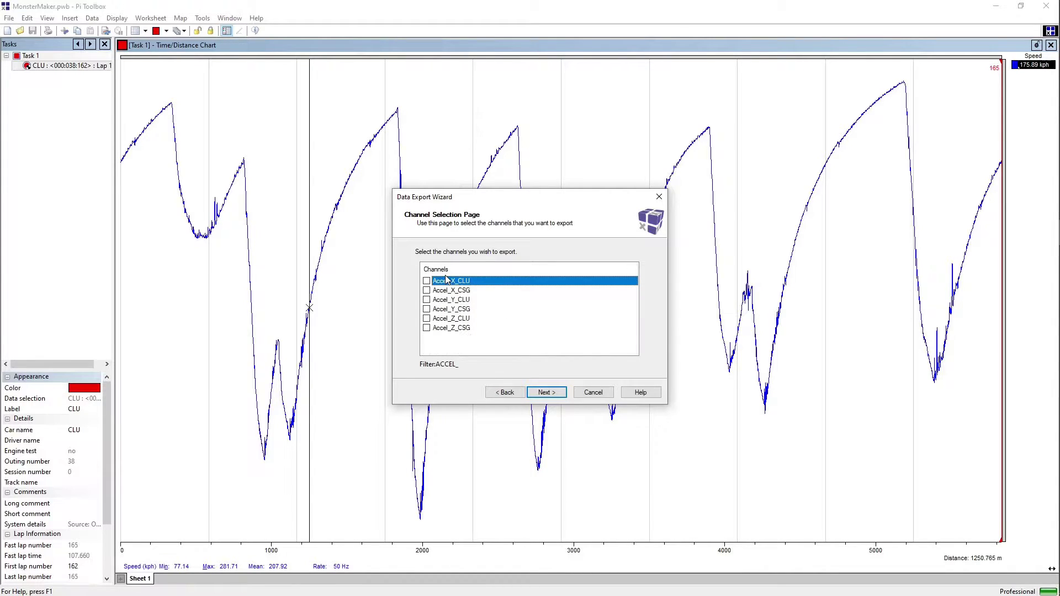
# Add Accel_X/Y/Z_CSG, Lap Time and Lap Number, swapping out Lap Distance
pyautogui.click(483, 292)
pyautogui.keyDown('ctrl'); pyautogui.click(477, 309); pyautogui.keyUp('ctrl')
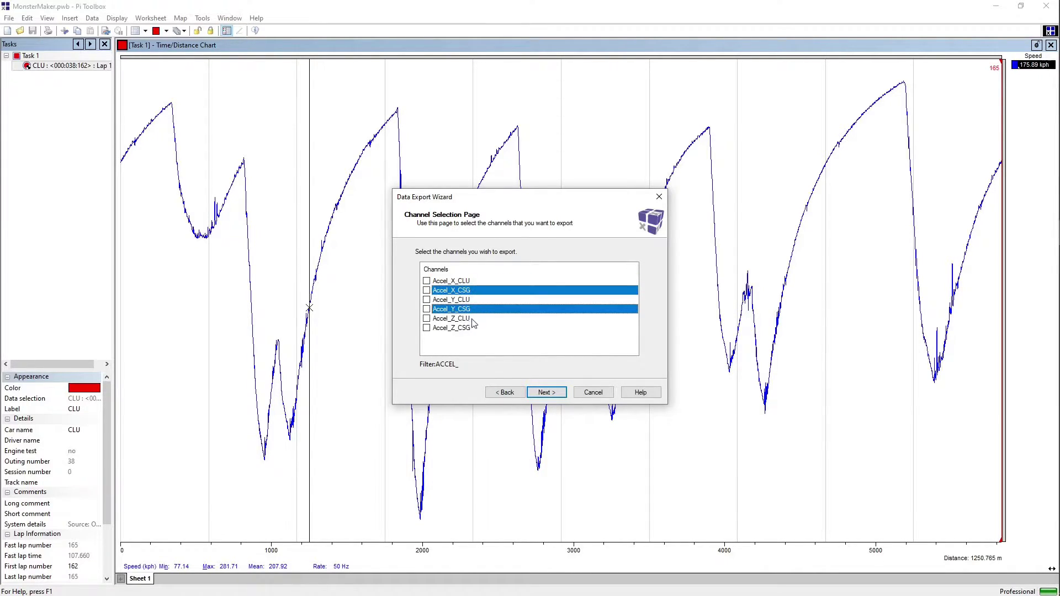
pyautogui.keyDown('ctrl'); pyautogui.click(472, 328); pyautogui.keyUp('ctrl')
pyautogui.click(426, 327)
pyautogui.click(493, 301)
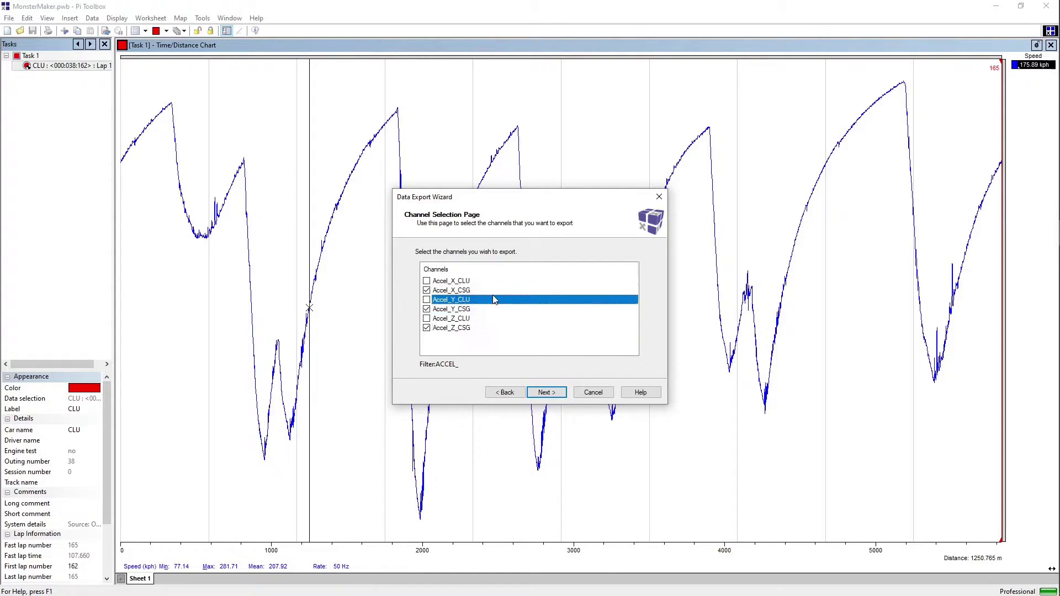
pyautogui.press('BackSpace')
pyautogui.press('BackSpace')
pyautogui.press('BackSpace')
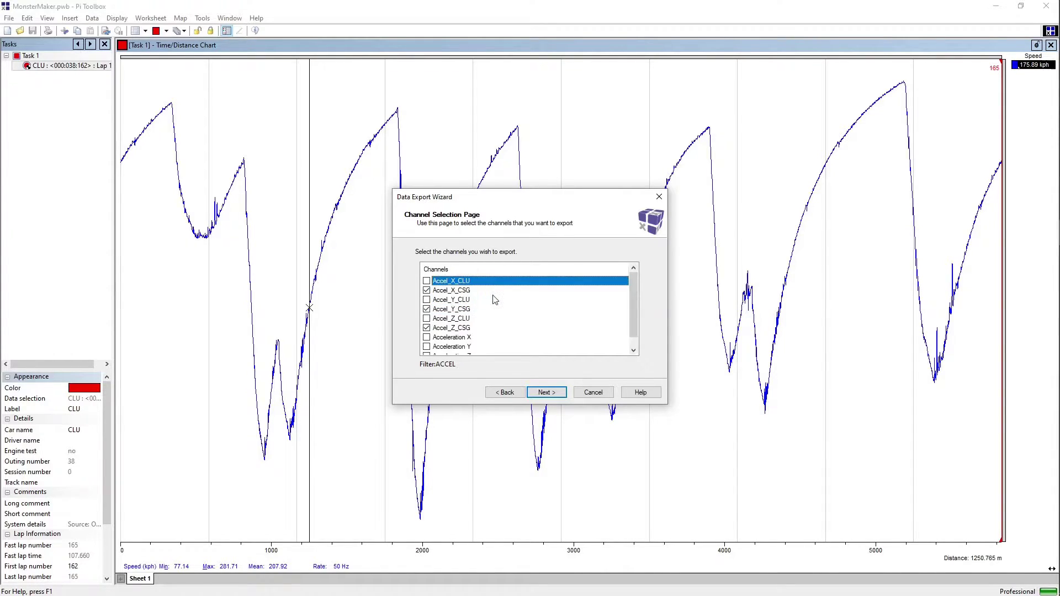
pyautogui.write('LAPTIME')
pyautogui.click(427, 282)
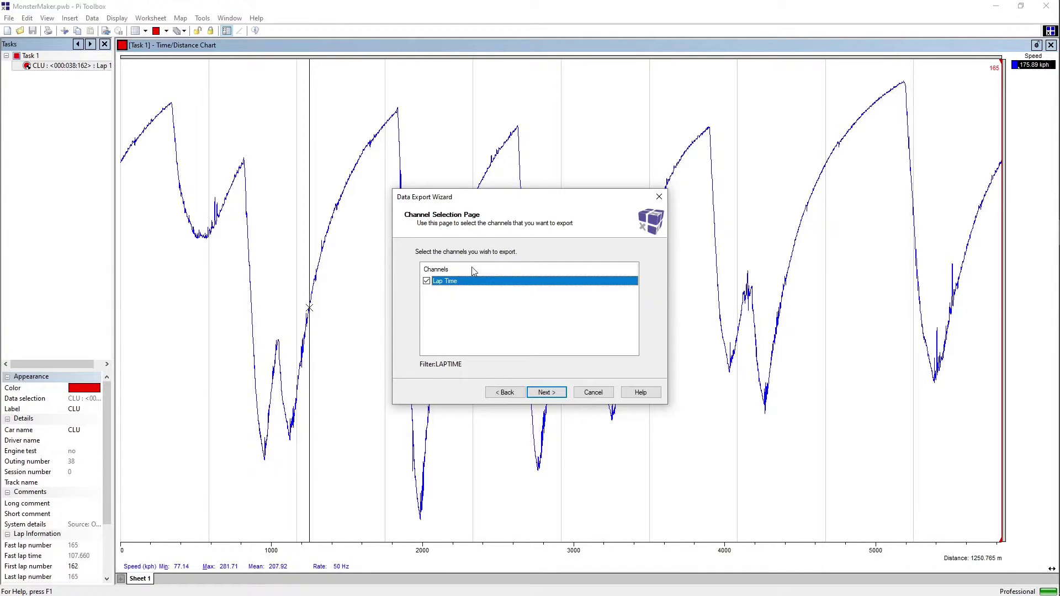
pyautogui.press('BackSpace')
pyautogui.press('BackSpace')
pyautogui.press('BackSpace')
pyautogui.click(427, 281)
pyautogui.press('BackSpace')
pyautogui.press('BackSpace')
pyautogui.press('BackSpace')
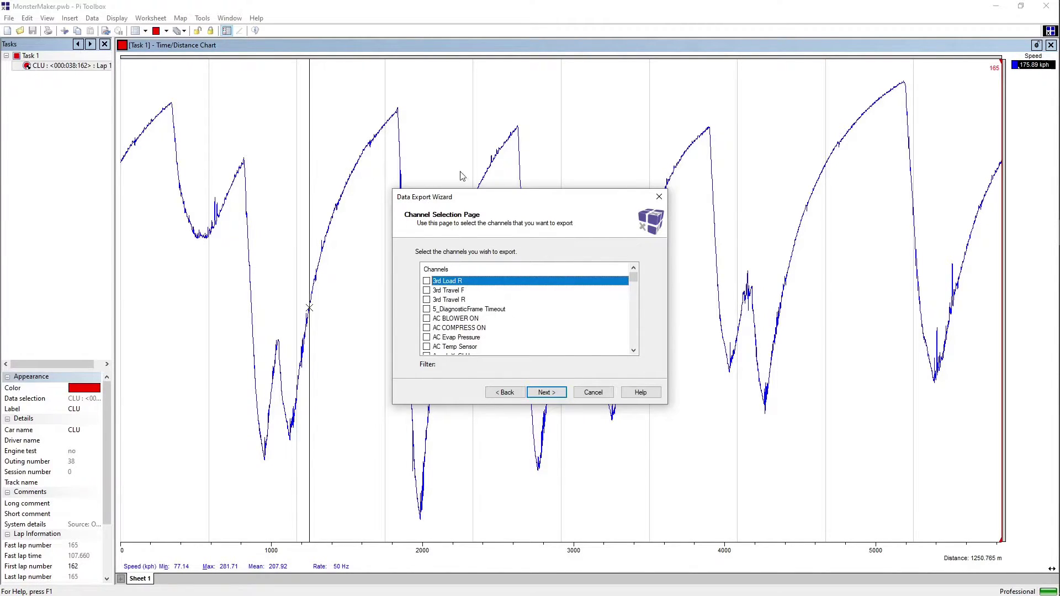
pyautogui.hotkey('alt', 'Tab')
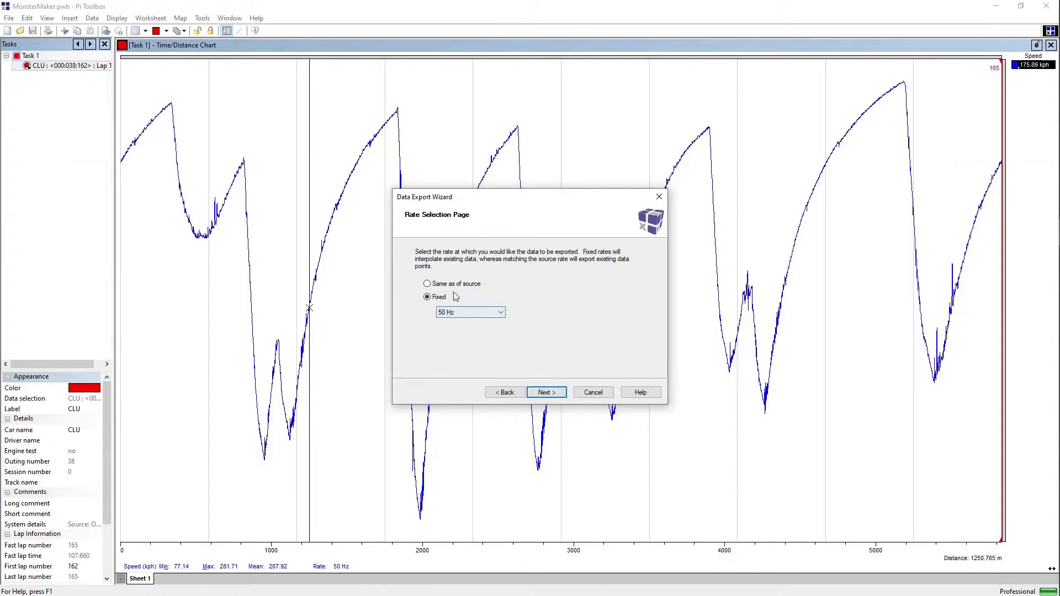
# Run the 50 Hz export past the Events and Outing pages and close the wizard on success
pyautogui.click(546, 393)
pyautogui.click(546, 394)
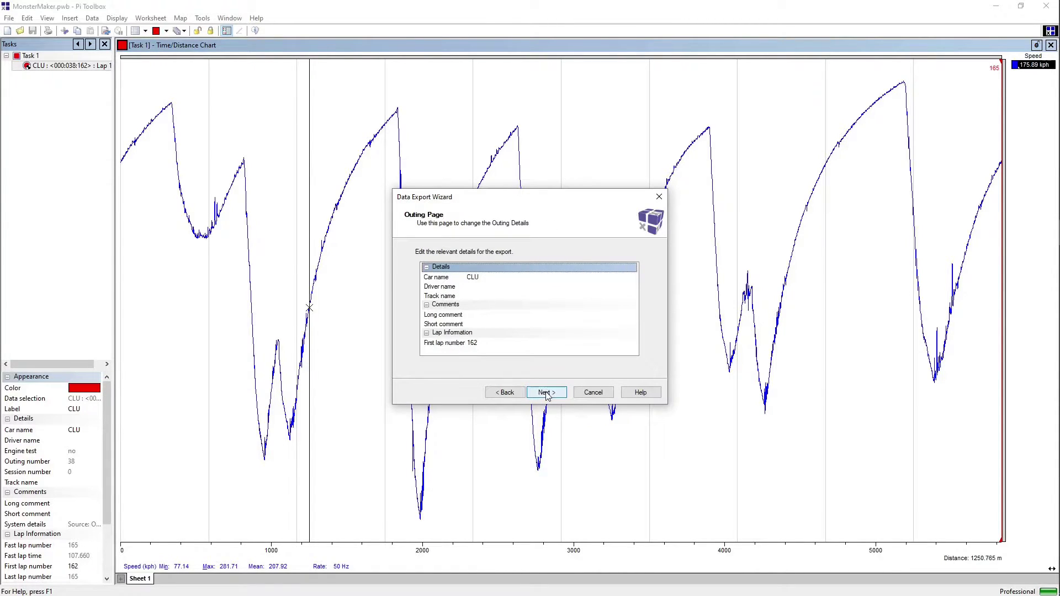
pyautogui.click(547, 393)
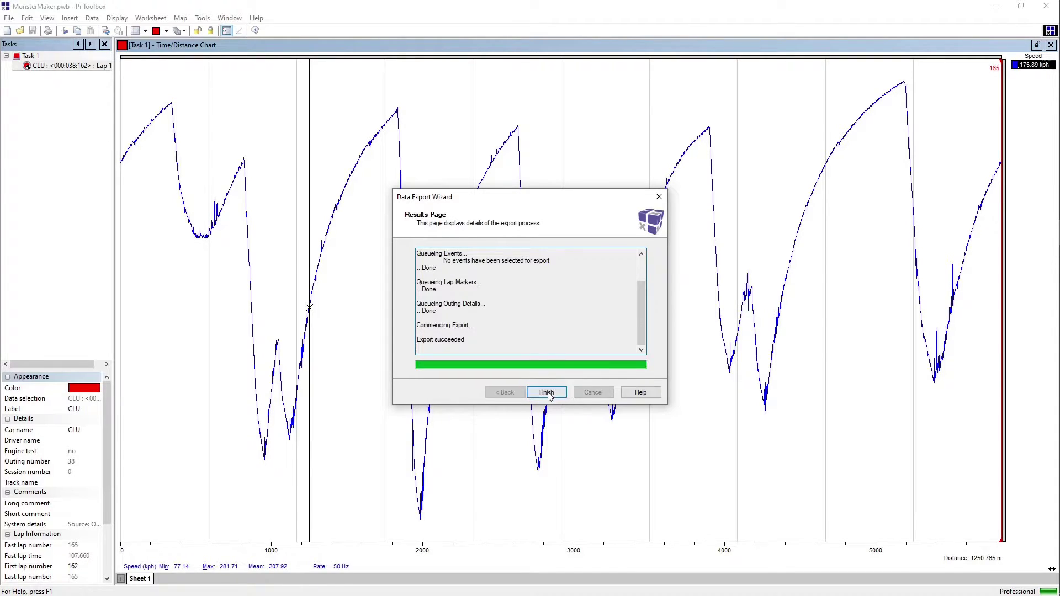
pyautogui.click(546, 393)
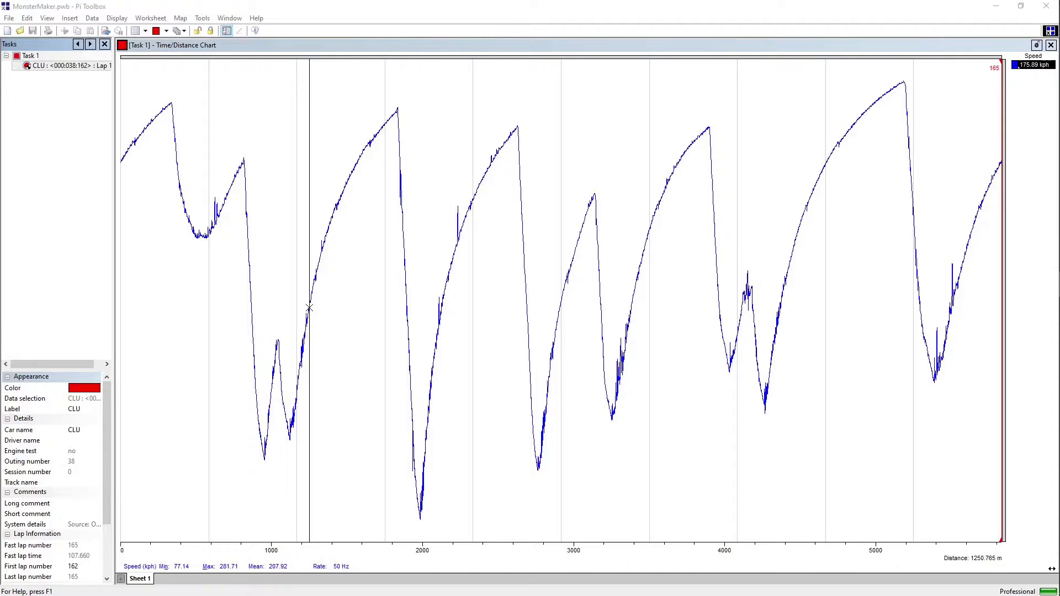
# Load MonsterMakerExport.txt as the Monster Maker input file
pyautogui.moveTo(591, 150); pyautogui.dragTo(550, 138)
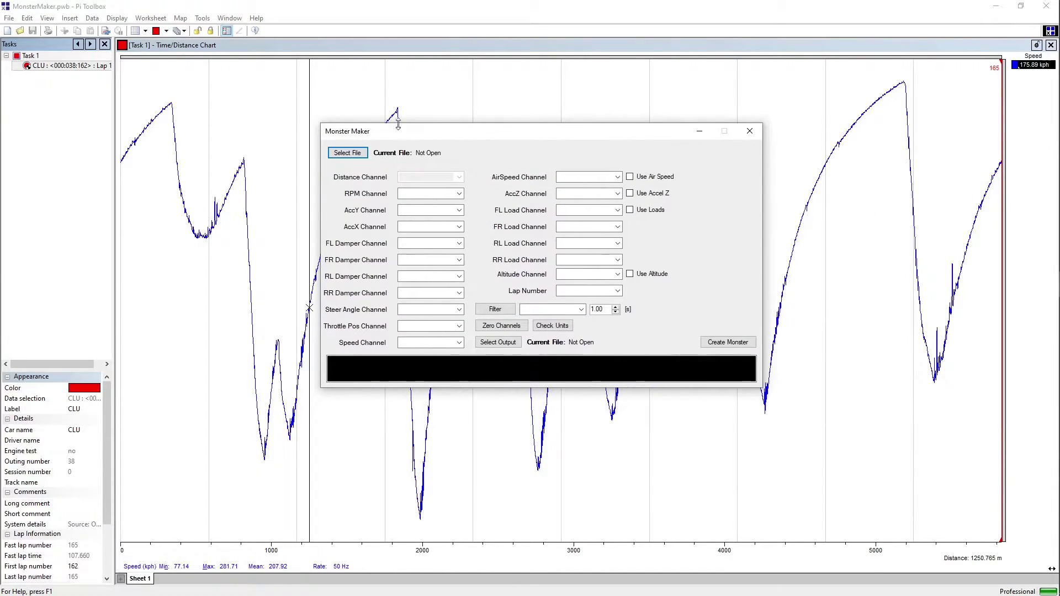
pyautogui.click(347, 152)
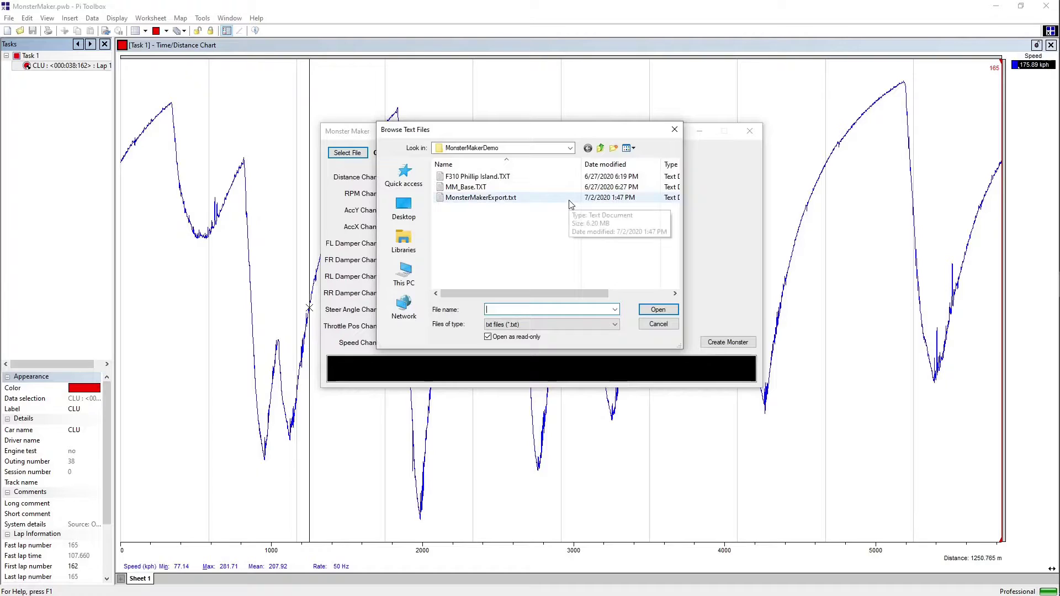
pyautogui.click(570, 199)
pyautogui.click(658, 309)
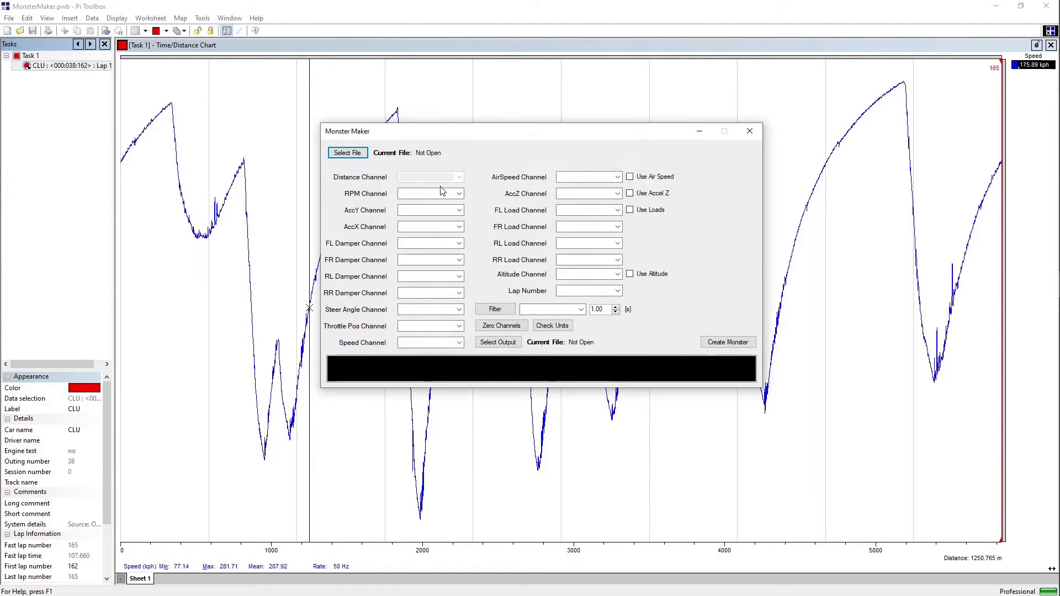
# Map RPM to Engine Speed, AccY to Accel_Y_CSG and AccX to Accel_X_CSG
pyautogui.click(456, 195)
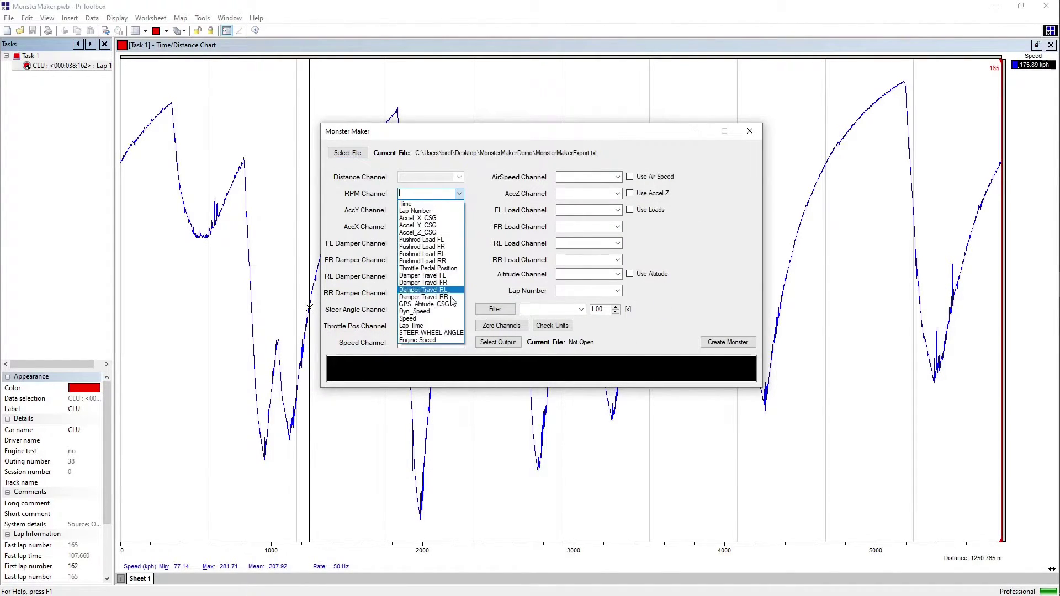
pyautogui.click(441, 341)
pyautogui.click(460, 212)
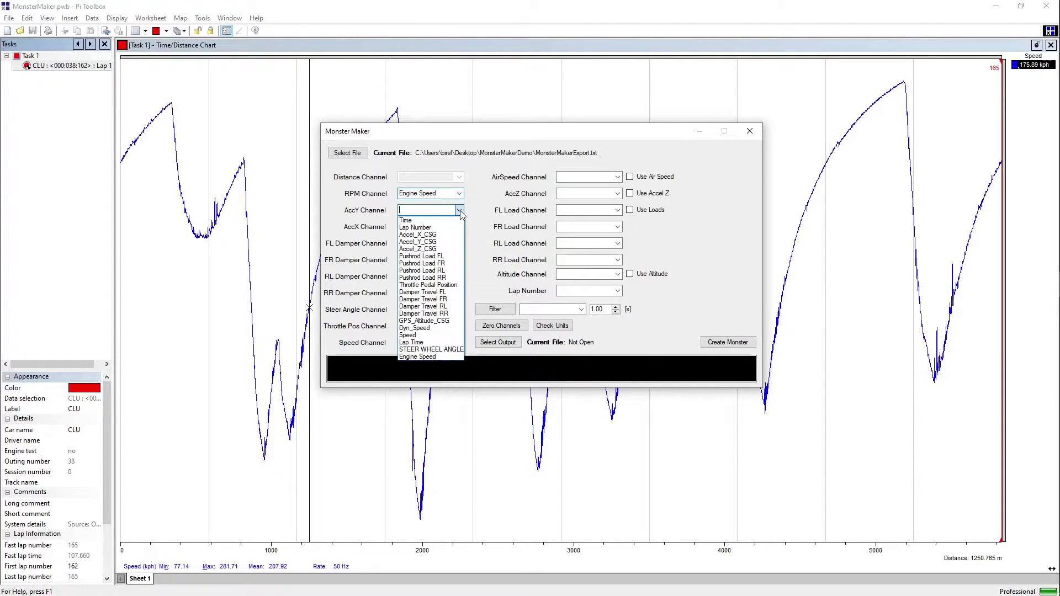
pyautogui.click(453, 242)
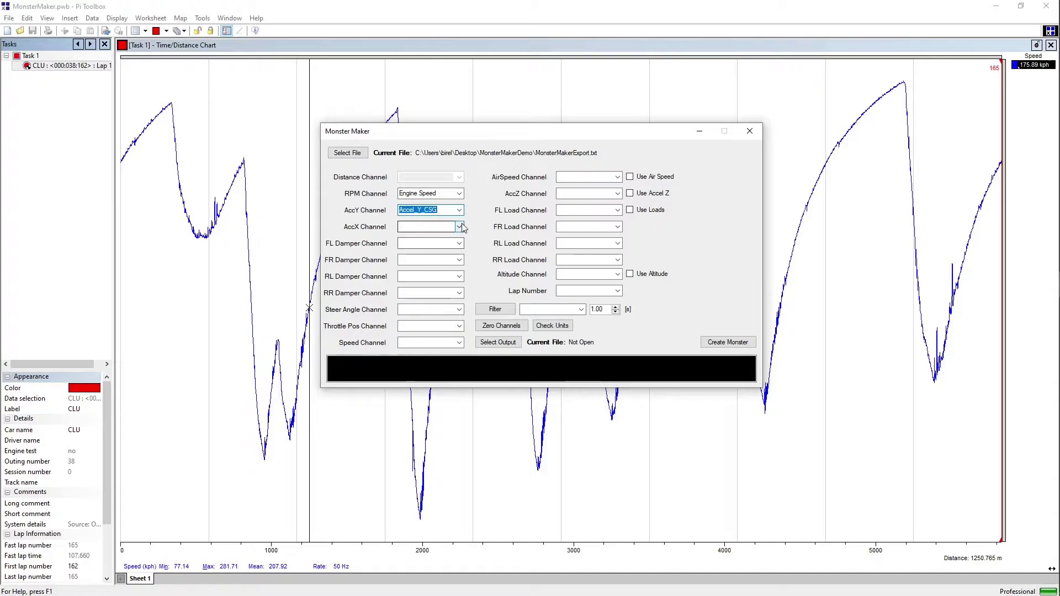
pyautogui.click(460, 227)
pyautogui.click(448, 252)
# Map the FL, FR, RL and RR damper channels to their Damper Travel channels
pyautogui.click(458, 244)
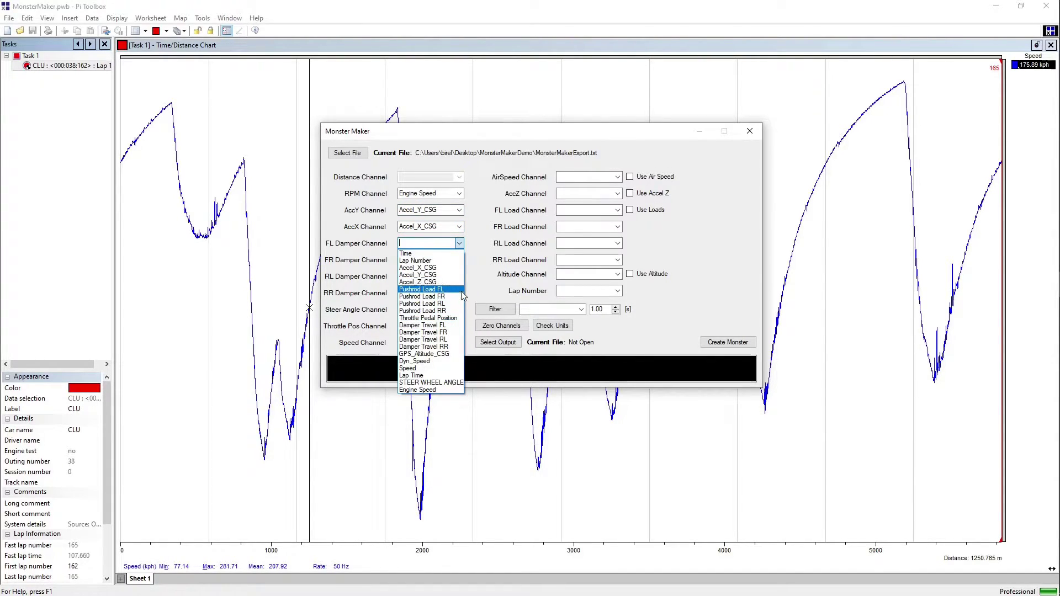
pyautogui.click(456, 325)
pyautogui.click(458, 261)
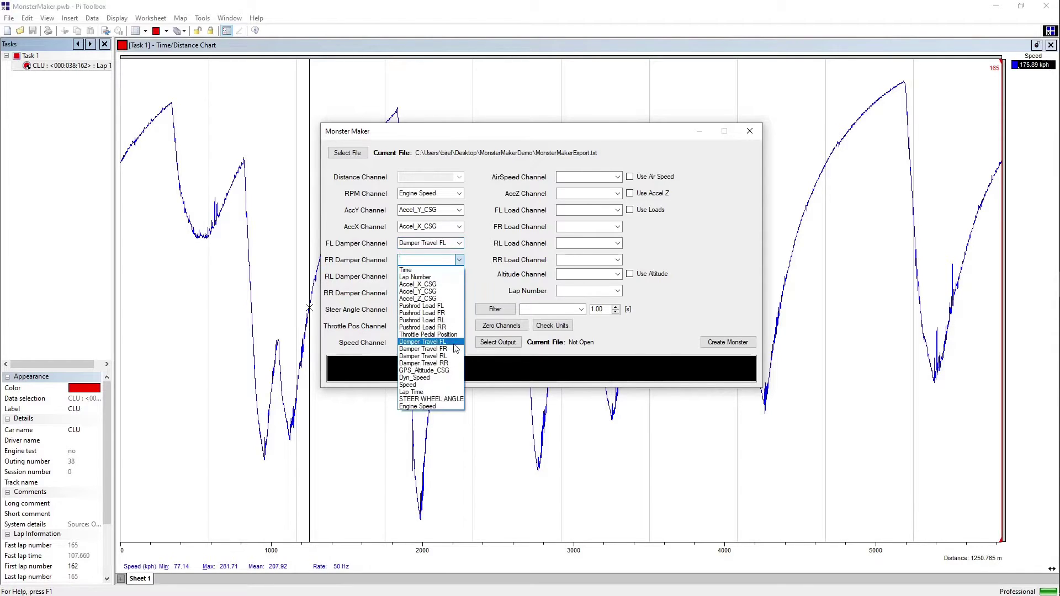
pyautogui.click(435, 347)
pyautogui.click(458, 276)
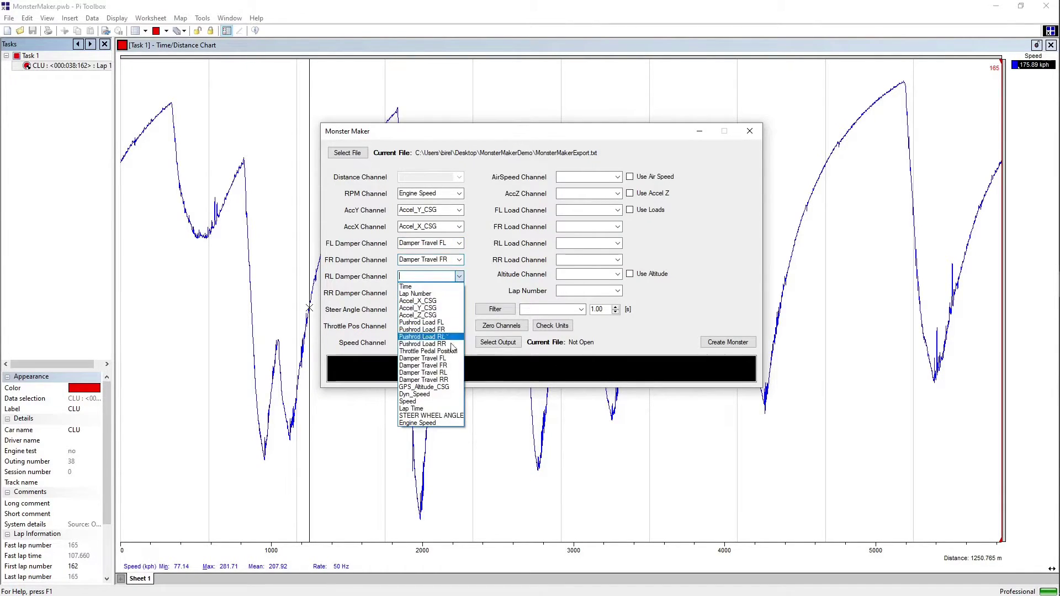
pyautogui.click(434, 373)
pyautogui.click(460, 294)
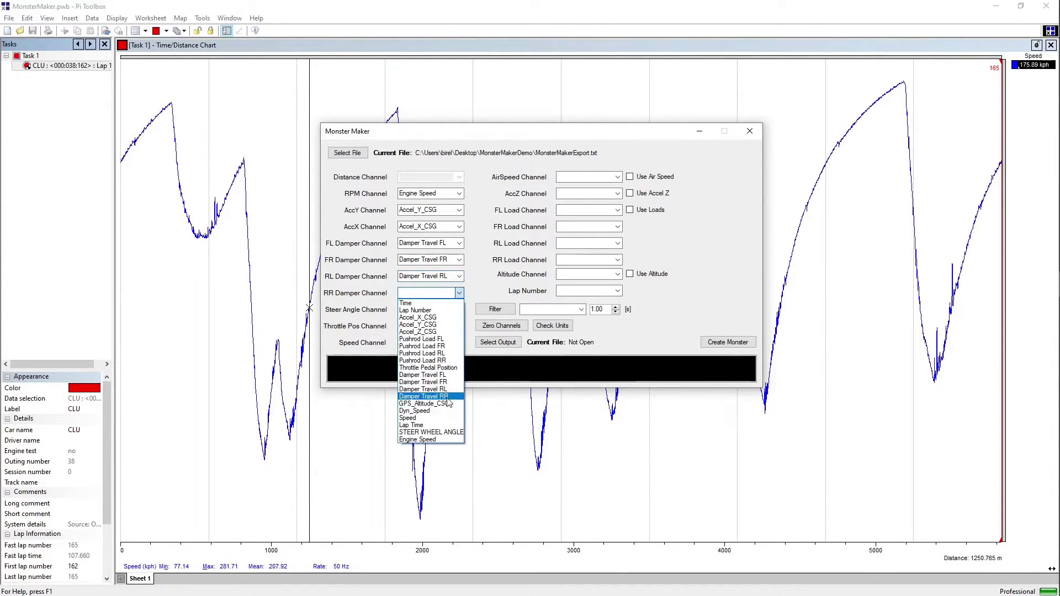
pyautogui.click(435, 396)
# Map steer angle to STEER WHEEL ANGLE, throttle to Throttle Pedal Position, speed to Speed
pyautogui.click(458, 310)
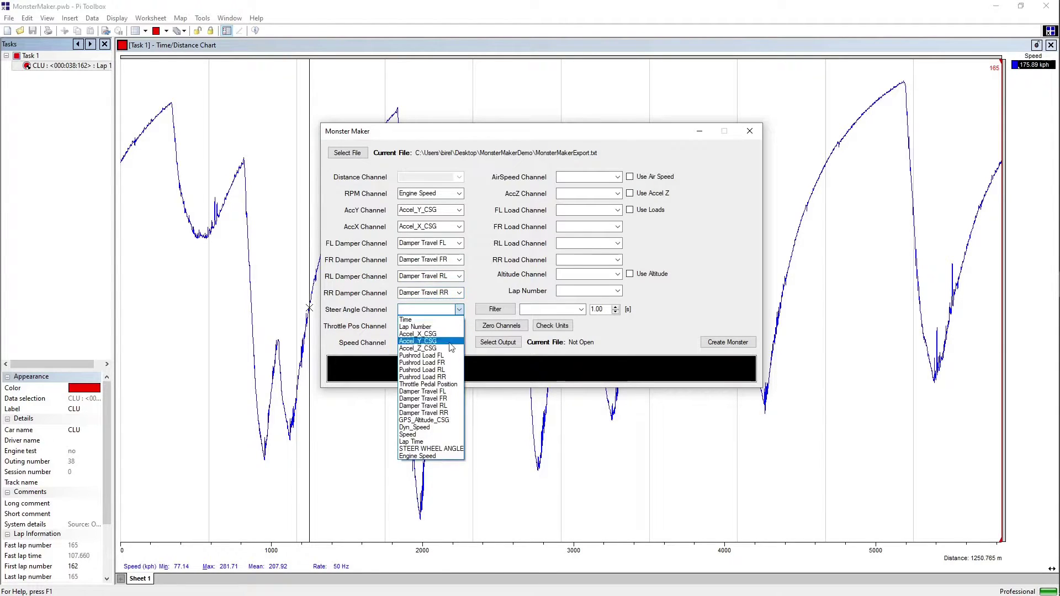
pyautogui.click(452, 449)
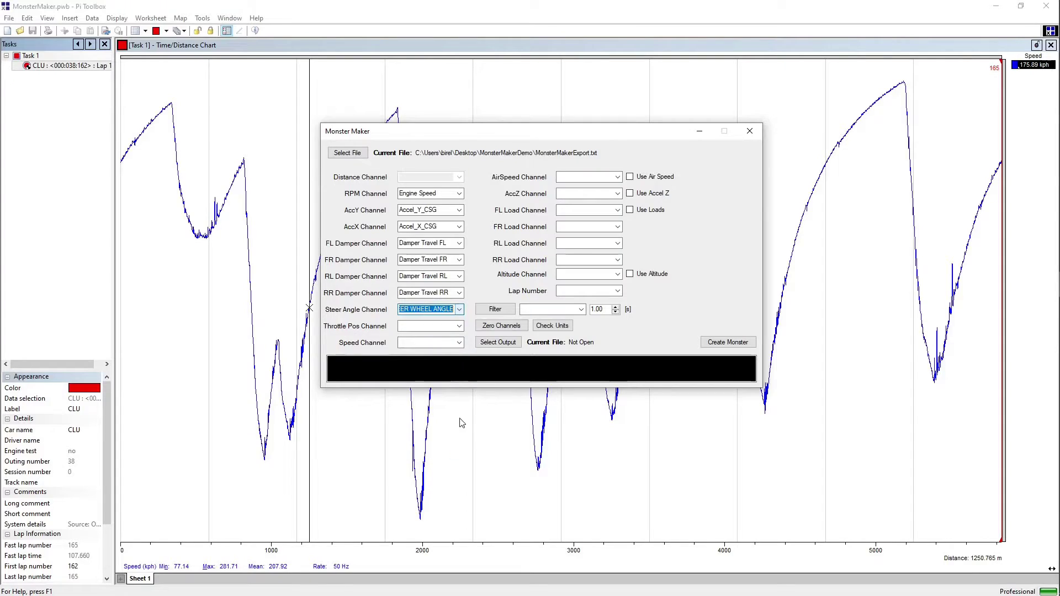
pyautogui.click(458, 327)
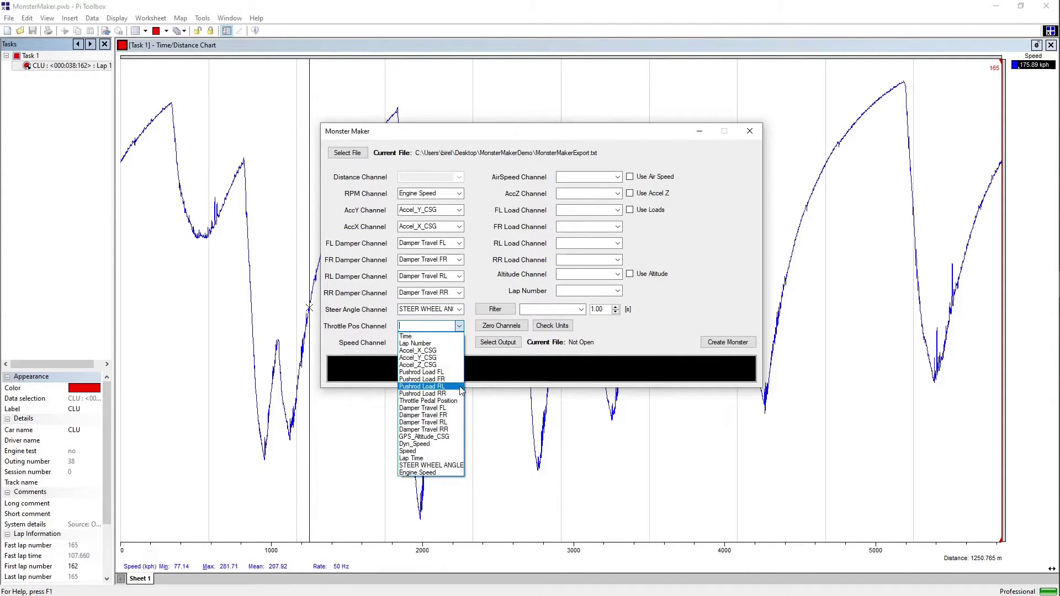
pyautogui.click(460, 402)
pyautogui.click(460, 343)
pyautogui.click(437, 468)
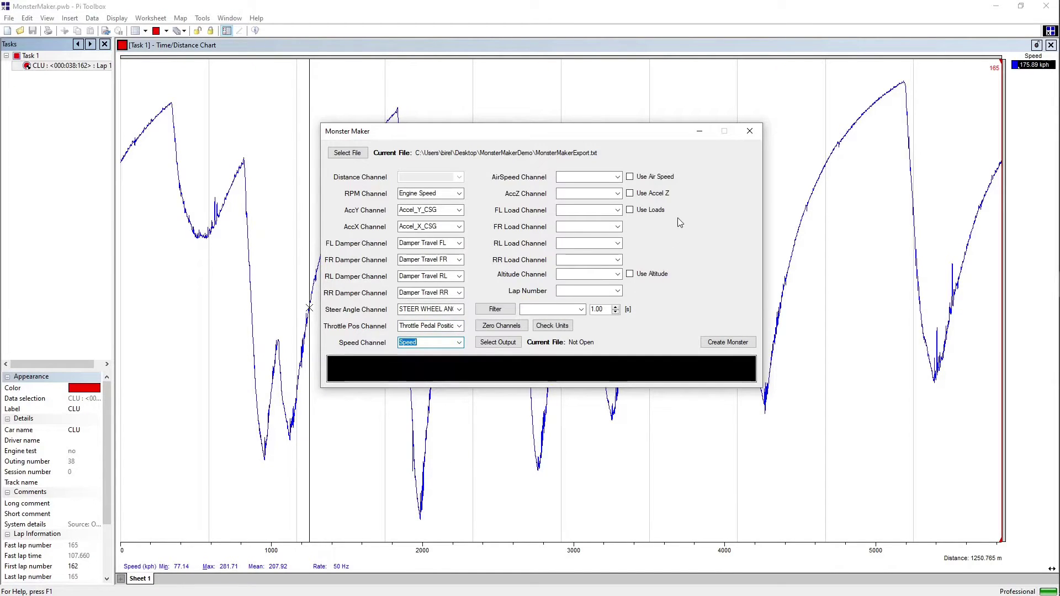
# Enable air speed as Dyn_Speed and vertical acceleration as Accel_Z_CSG
pyautogui.click(666, 178)
pyautogui.click(616, 177)
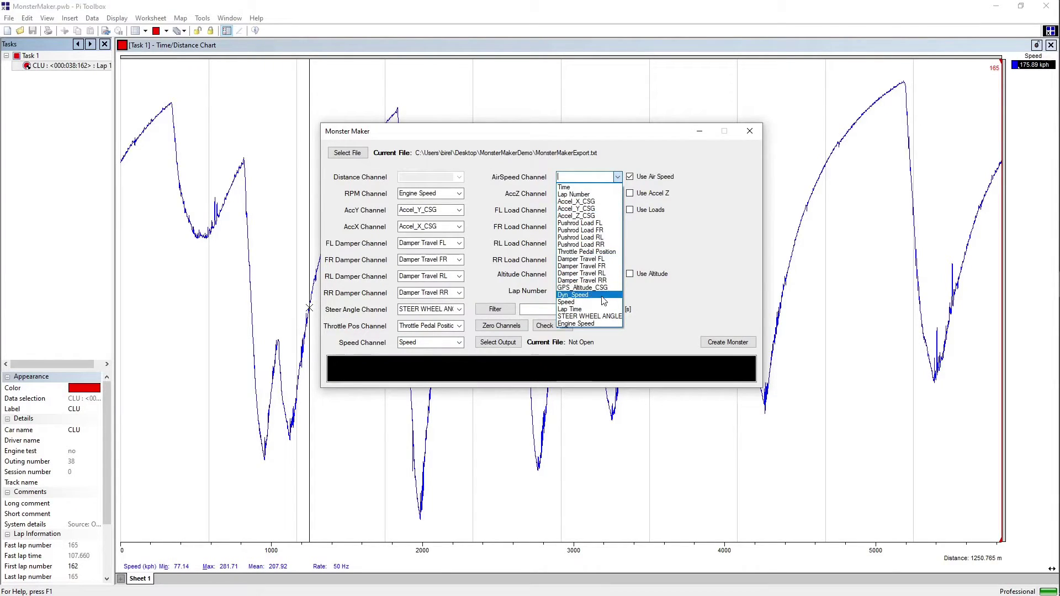
pyautogui.click(605, 295)
pyautogui.click(654, 193)
pyautogui.click(617, 193)
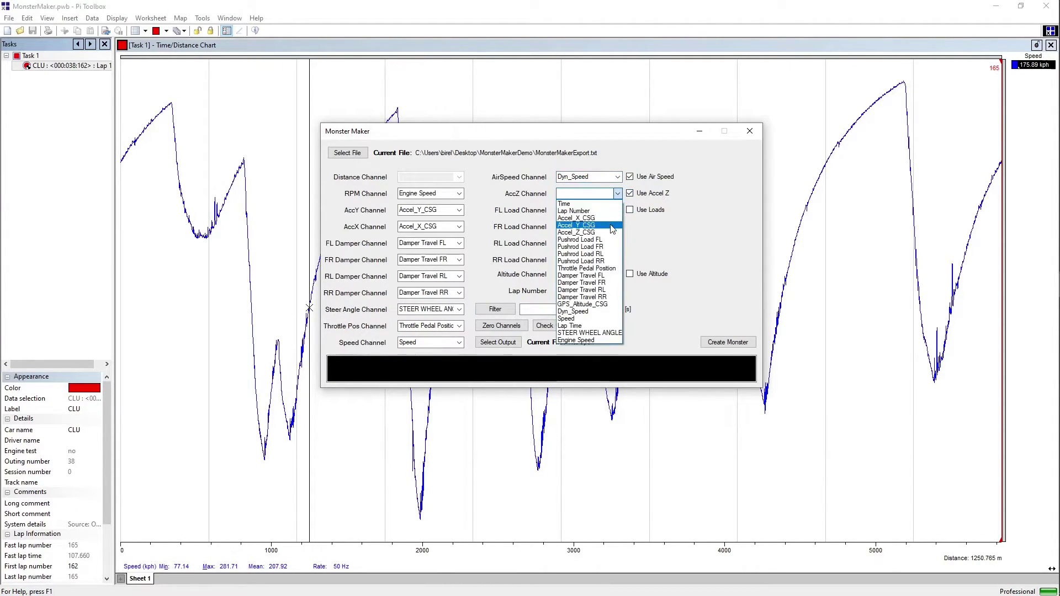
pyautogui.click(605, 237)
# Enable loads and map FL, FR, RL, RR to Pushrod Load FL–RR
pyautogui.click(630, 209)
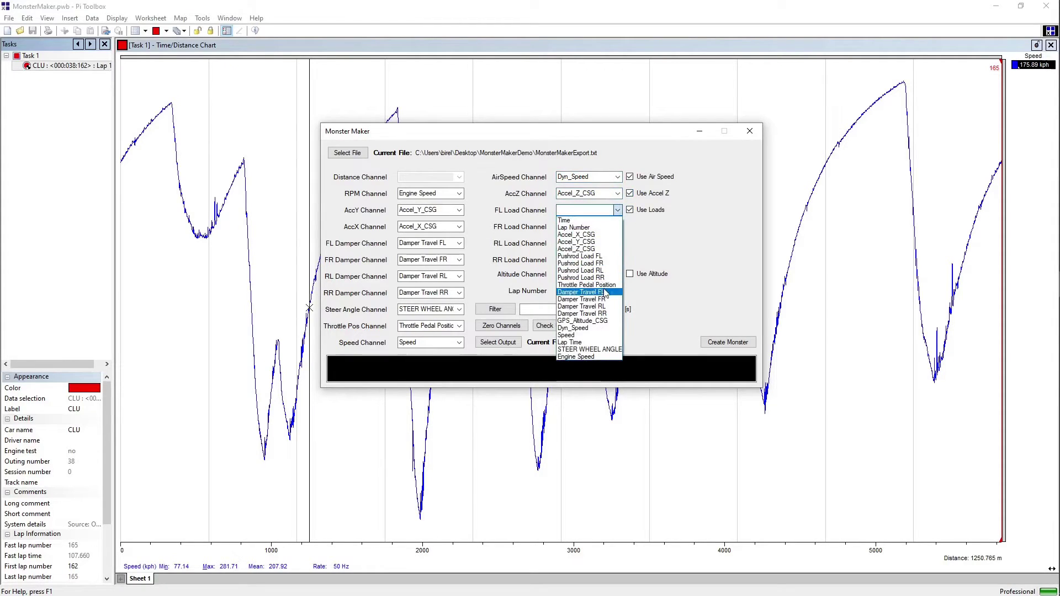
pyautogui.click(615, 258)
pyautogui.click(617, 226)
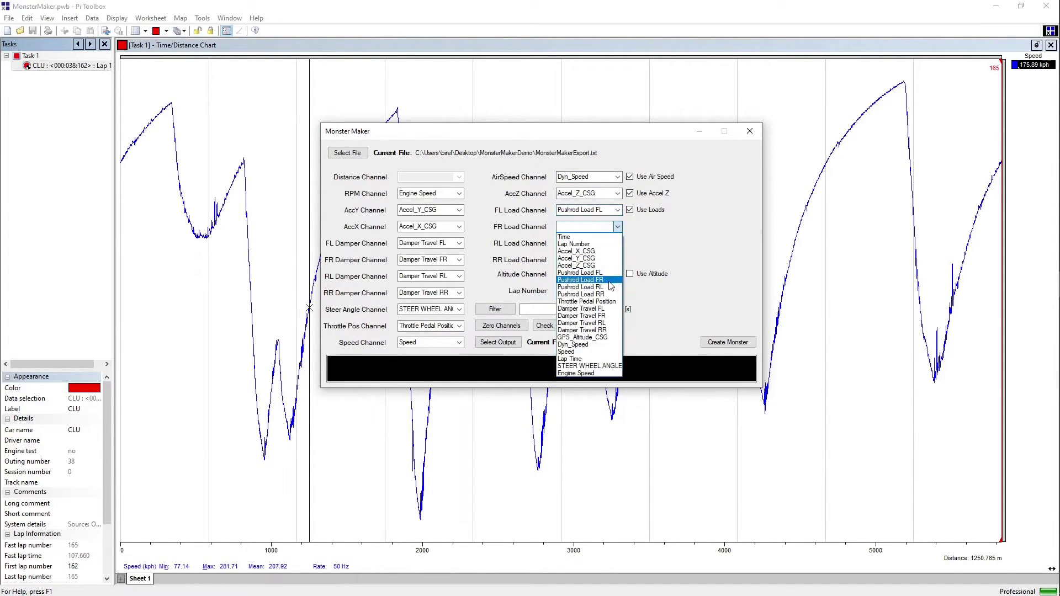
pyautogui.click(616, 280)
pyautogui.click(617, 243)
pyautogui.click(611, 304)
pyautogui.click(617, 260)
pyautogui.click(613, 327)
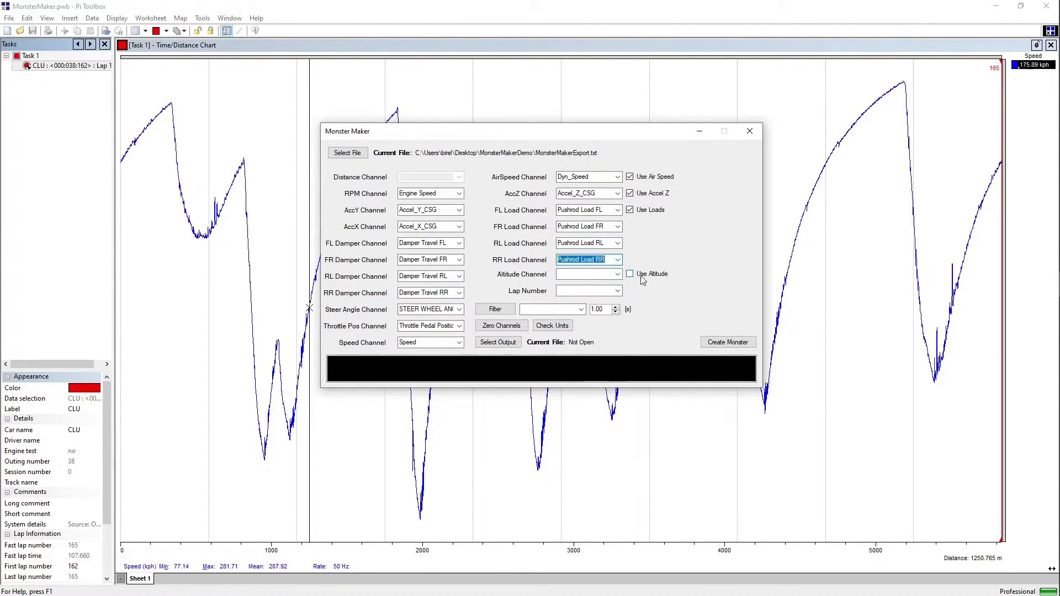
# Enable altitude and map it to GPS_Altitude_CSG
pyautogui.click(654, 276)
pyautogui.click(617, 275)
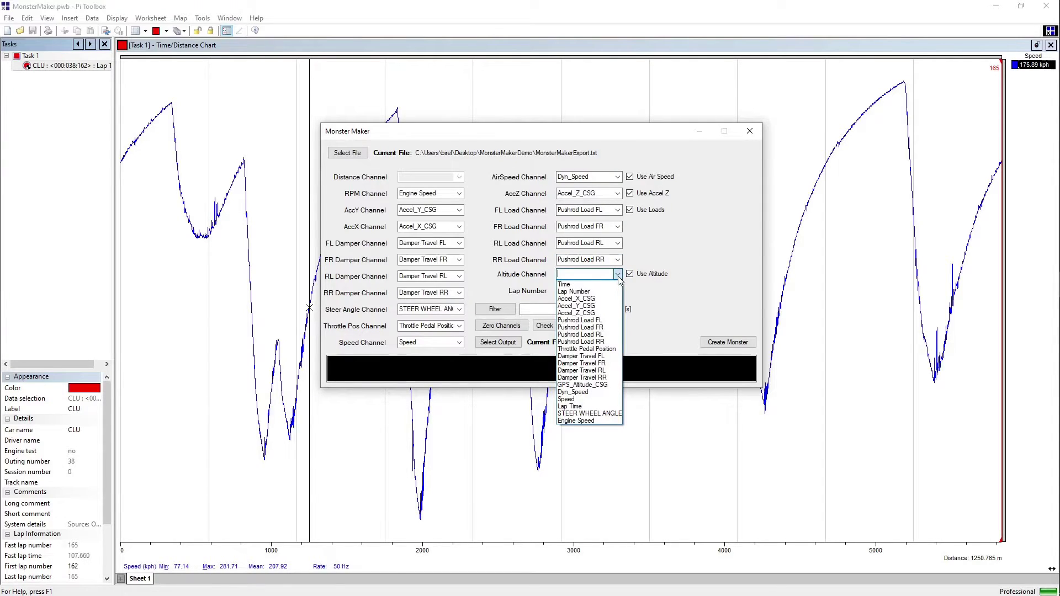
pyautogui.click(612, 390)
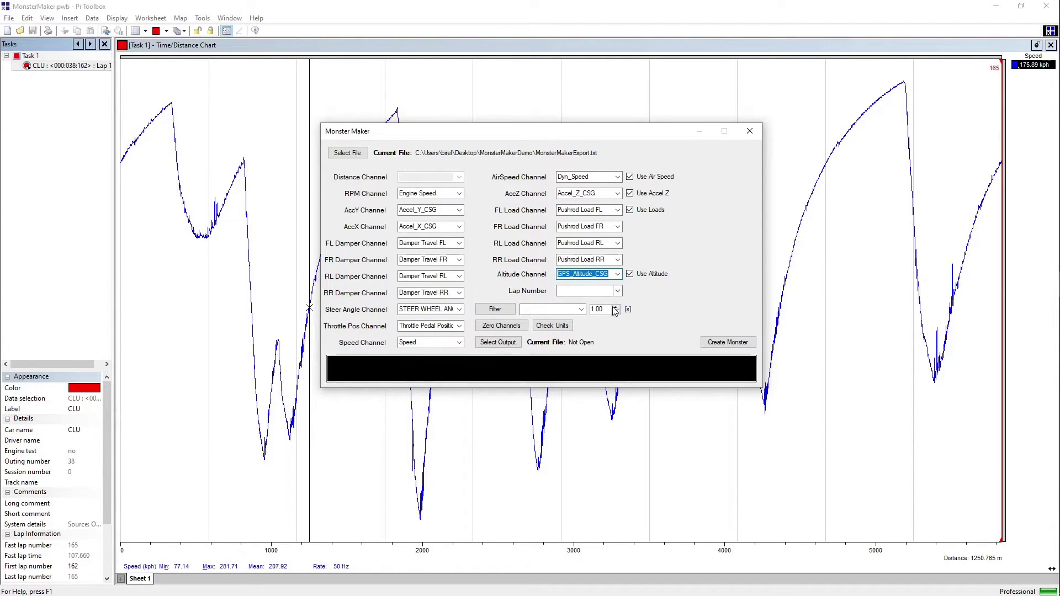
# Filter GPS_Altitude_CSG at 0.5 s and select the filtered channel for altitude
pyautogui.click(580, 309)
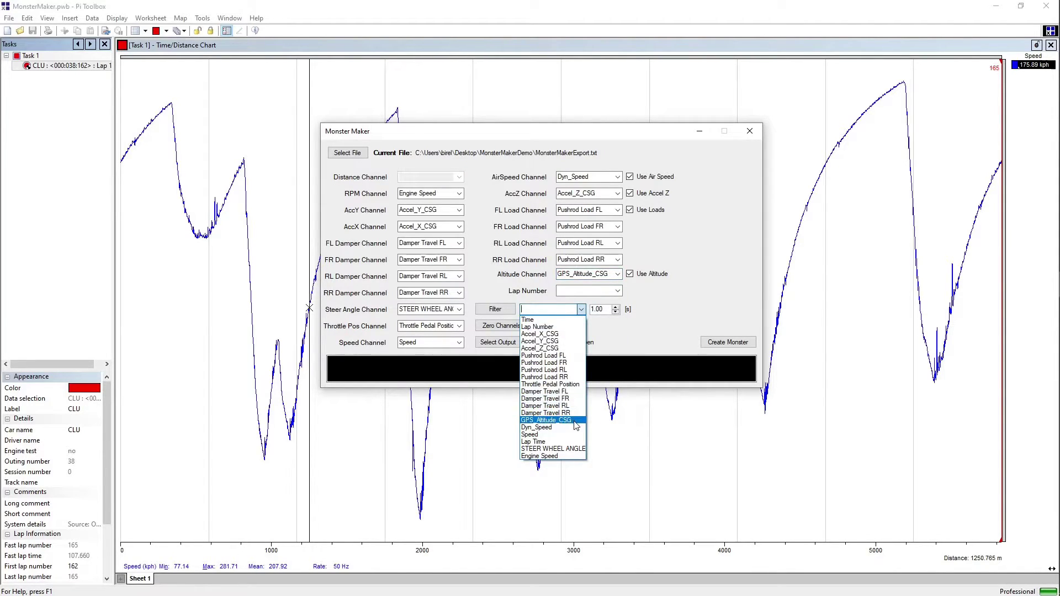
pyautogui.click(547, 420)
pyautogui.click(605, 309)
pyautogui.moveTo(606, 309); pyautogui.dragTo(593, 311)
pyautogui.write('0.5')
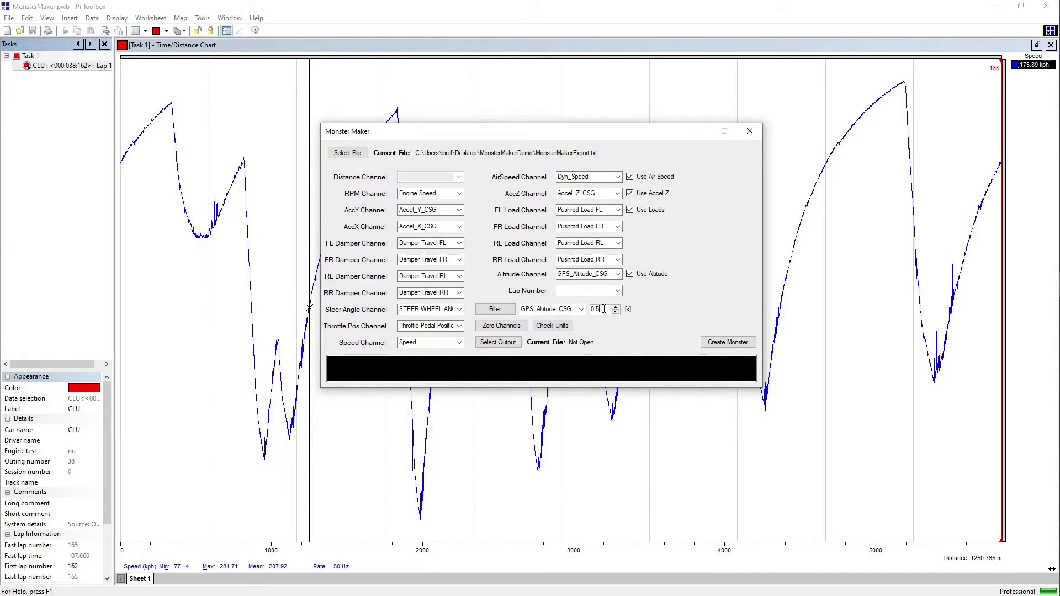
pyautogui.click(507, 309)
pyautogui.click(617, 273)
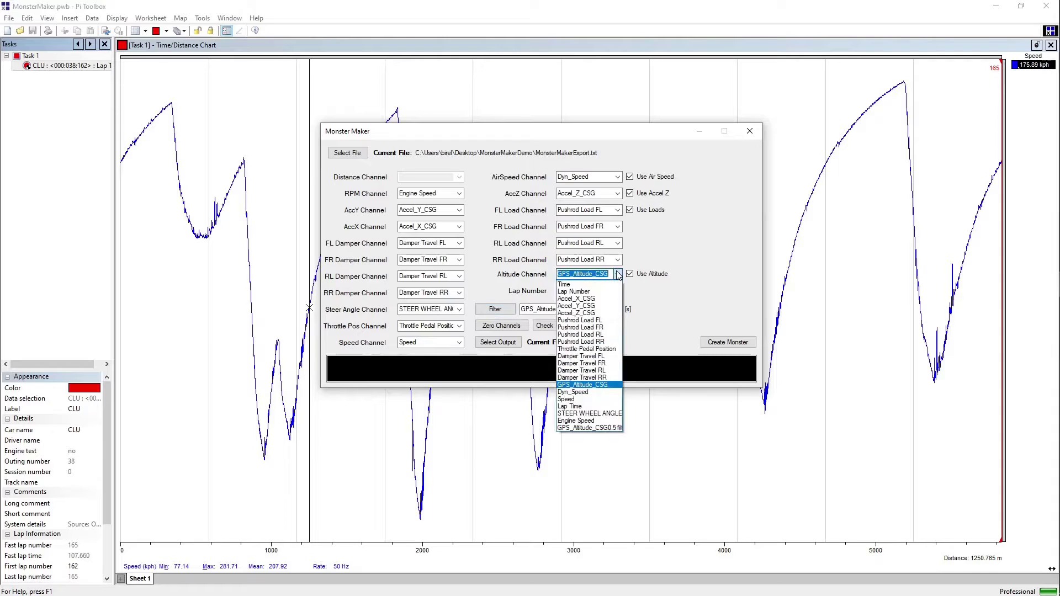
pyautogui.click(617, 429)
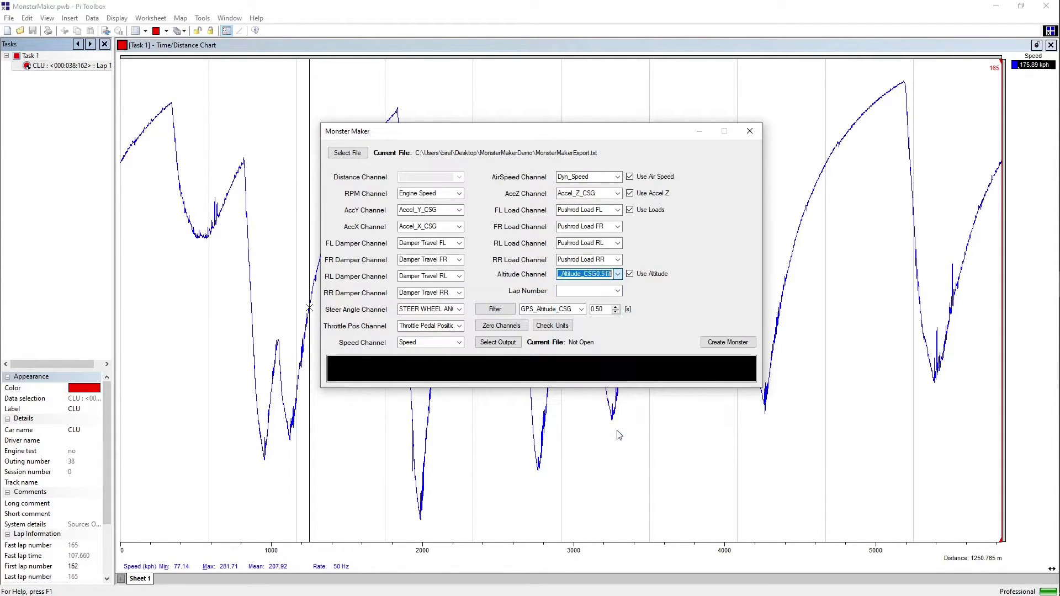
# Choose lap 165 as the lap number
pyautogui.click(618, 292)
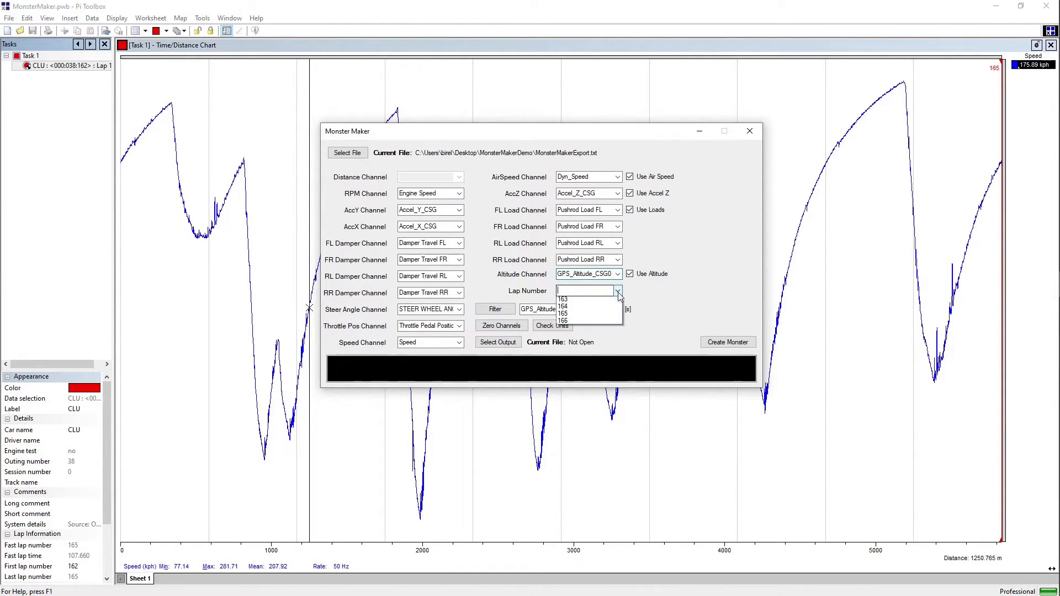
pyautogui.click(608, 319)
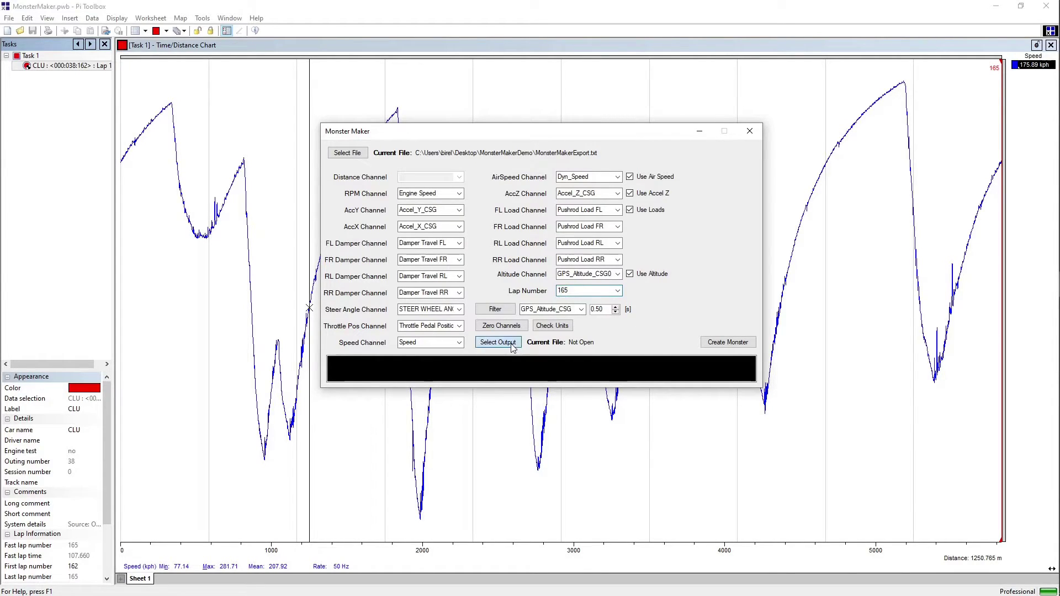
# Set the output to Monster Maker Output.txt in Desktop\MonsterMakerDemo
pyautogui.click(495, 342)
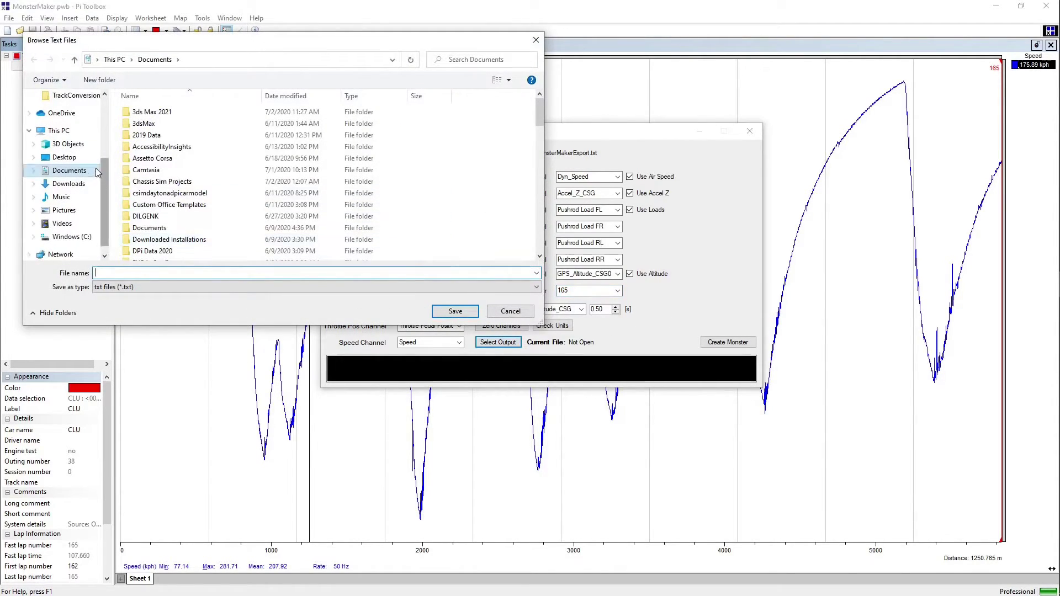
pyautogui.click(64, 157)
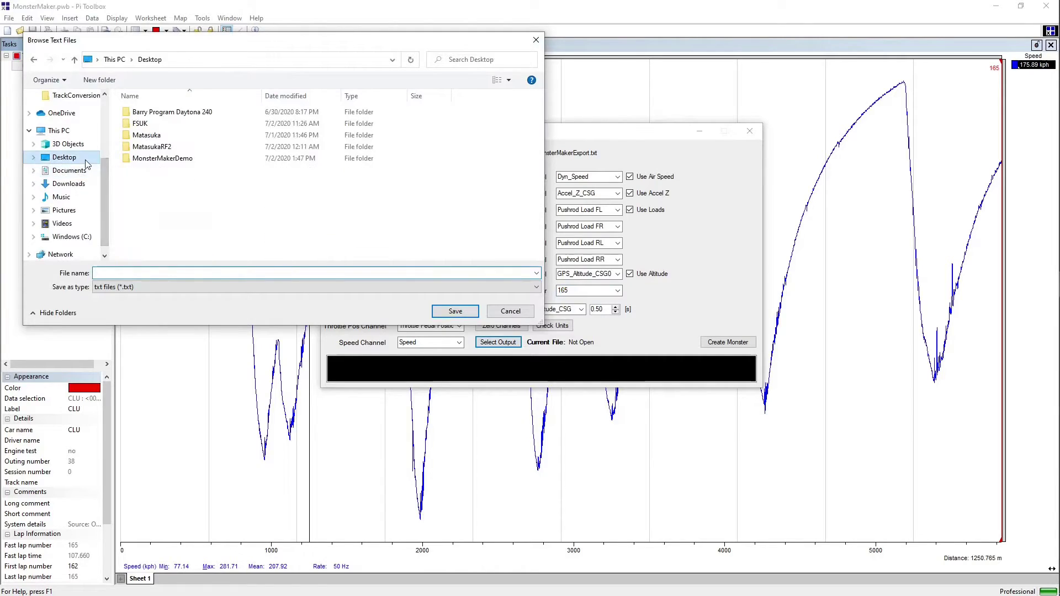
pyautogui.doubleClick(165, 158)
pyautogui.click(161, 272)
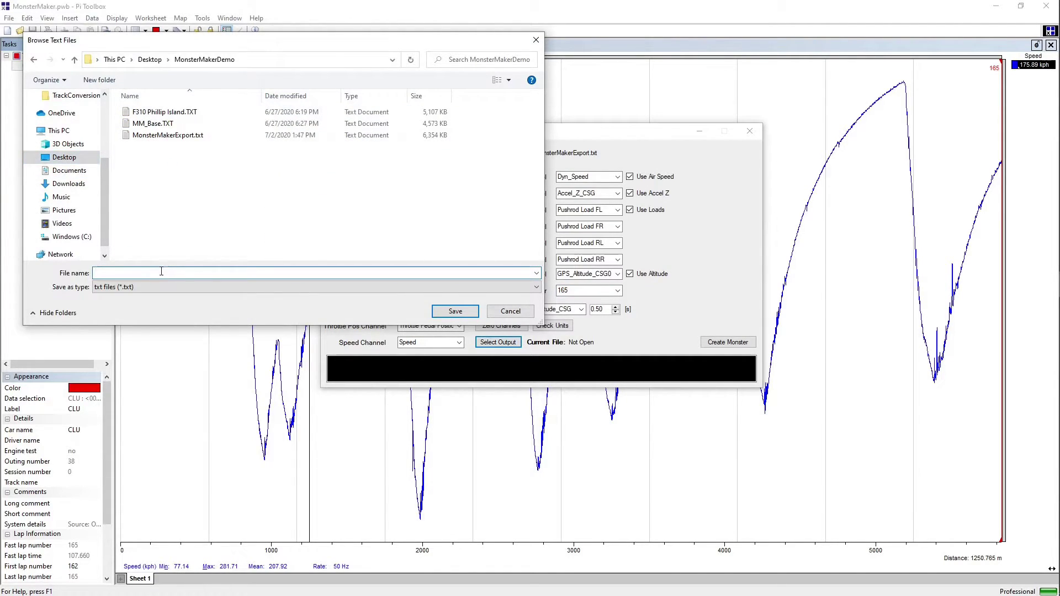
pyautogui.write('Monster Maker Output')
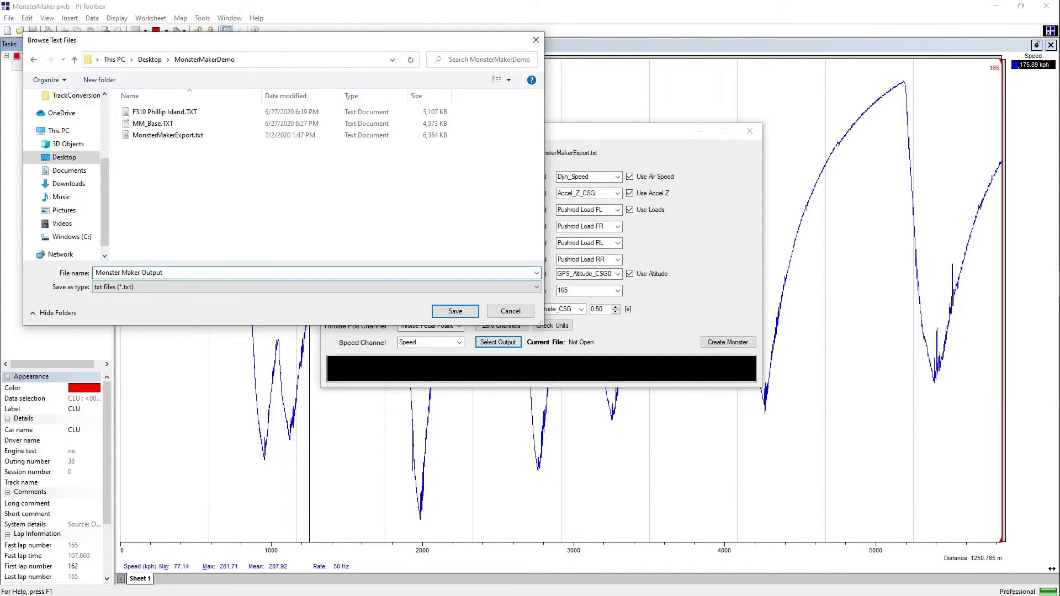
pyautogui.press('Return')
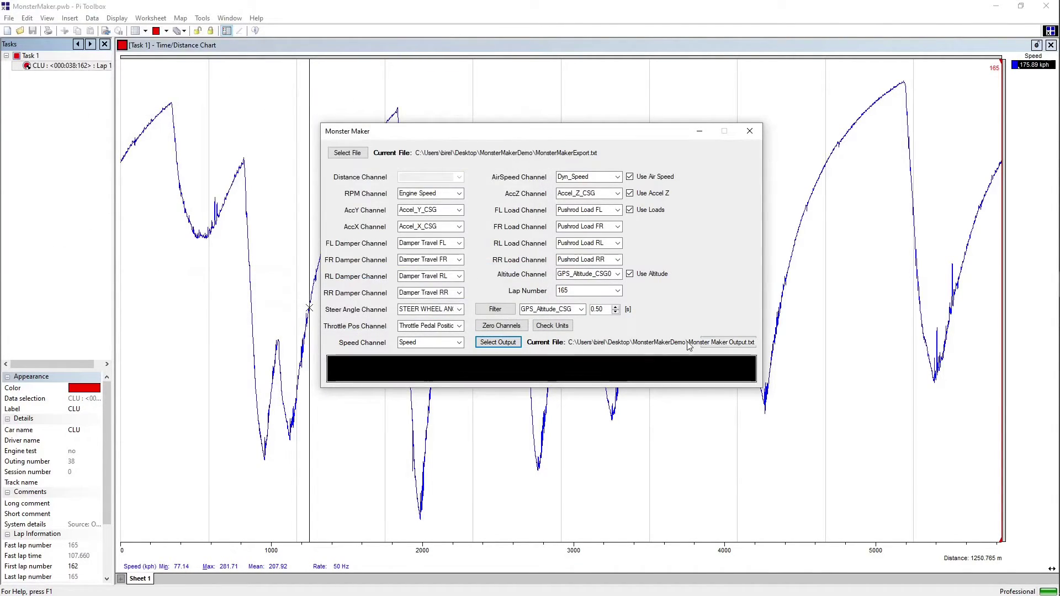
# Create the monster file, which finishes with a 107.6 lap
pyautogui.click(711, 352)
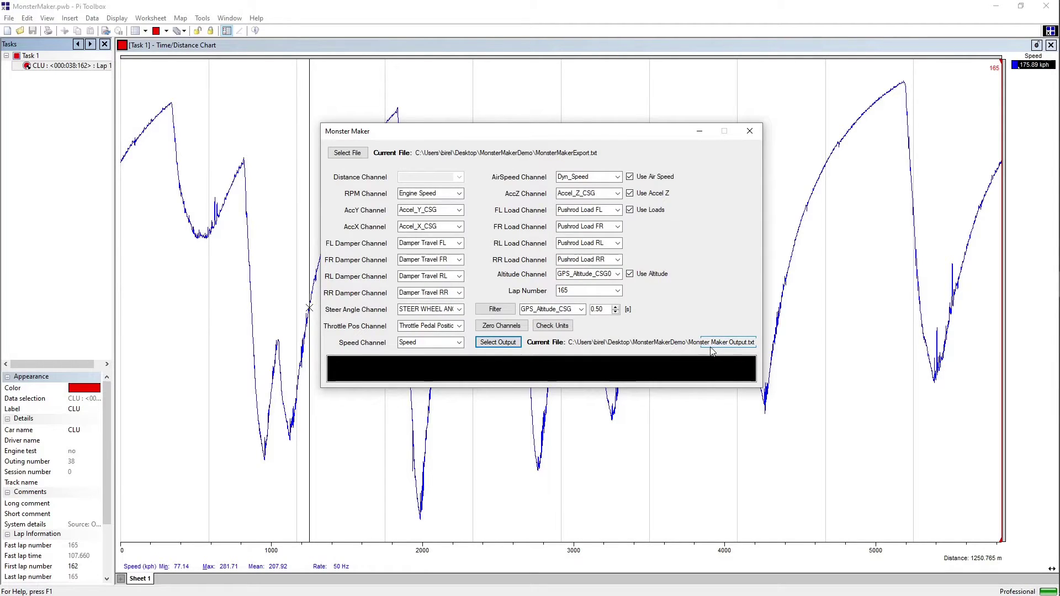
pyautogui.click(710, 365)
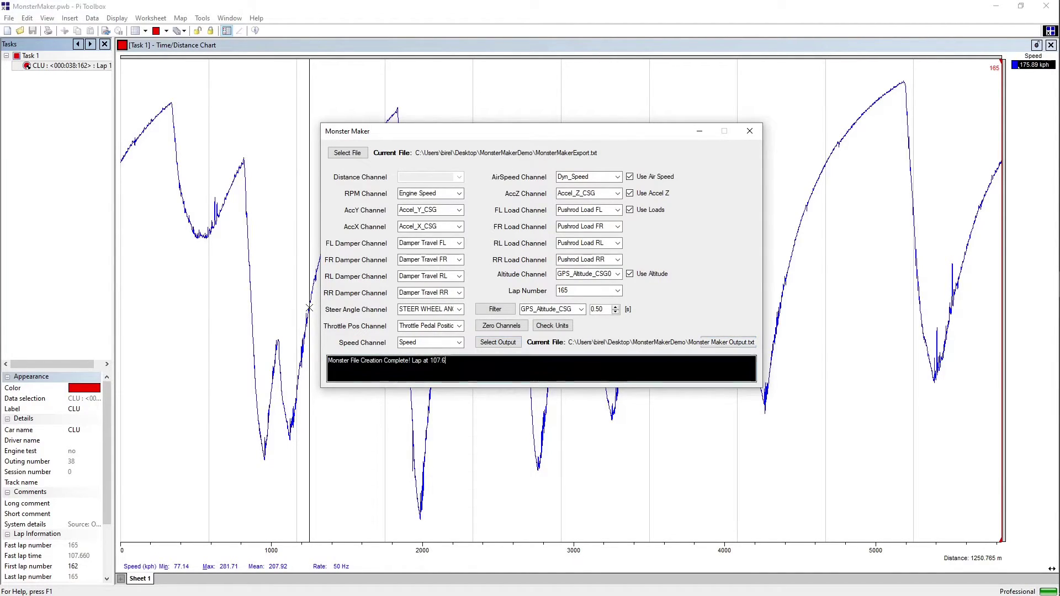
pyautogui.moveTo(445, 360); pyautogui.dragTo(353, 361)
pyautogui.moveTo(445, 360); pyautogui.dragTo(427, 360)
pyautogui.click(428, 360)
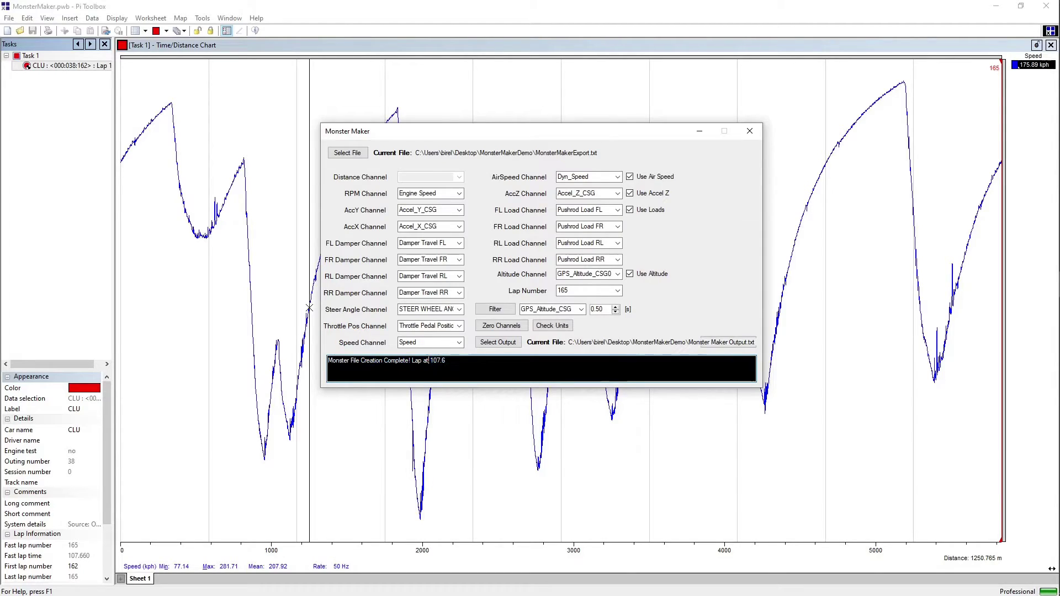
# Check units, remap FL Load to Damper Travel FL, and recheck to get the mm-not-kgf warning
pyautogui.click(552, 325)
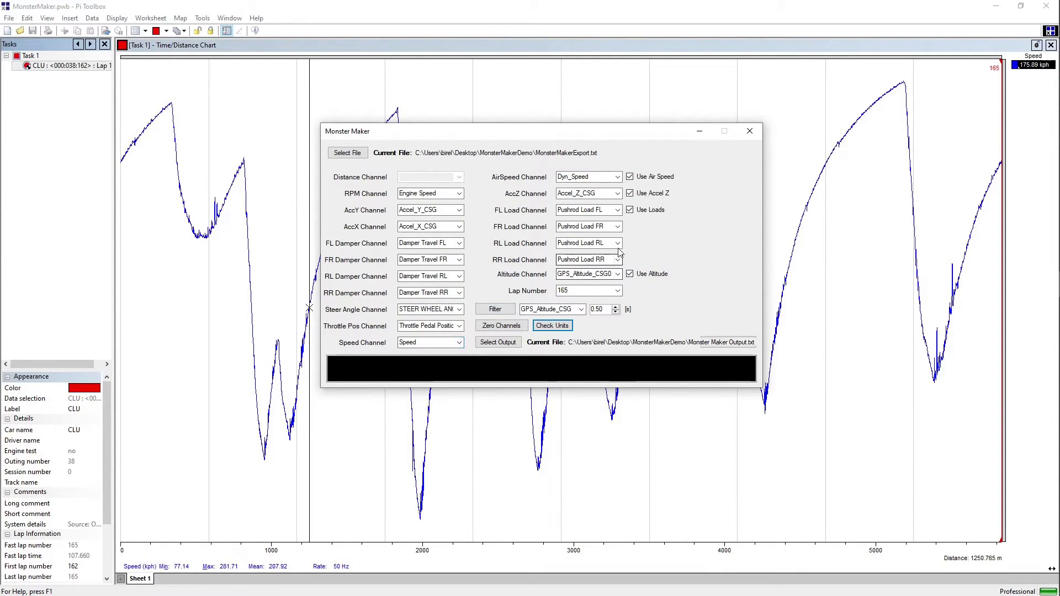
pyautogui.click(618, 215)
pyautogui.click(609, 292)
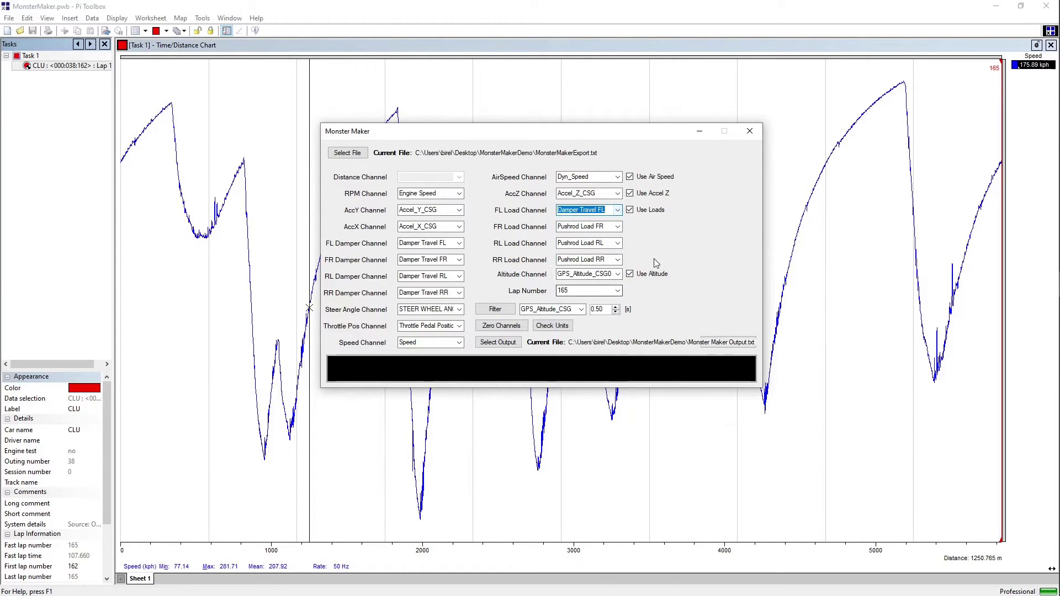
pyautogui.click(551, 326)
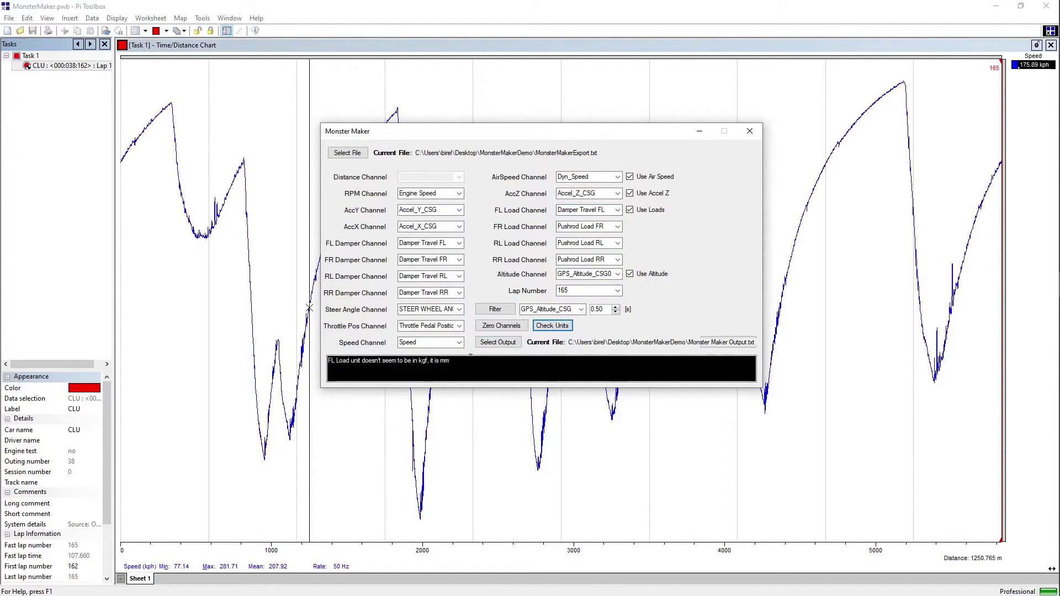
pyautogui.click(421, 360)
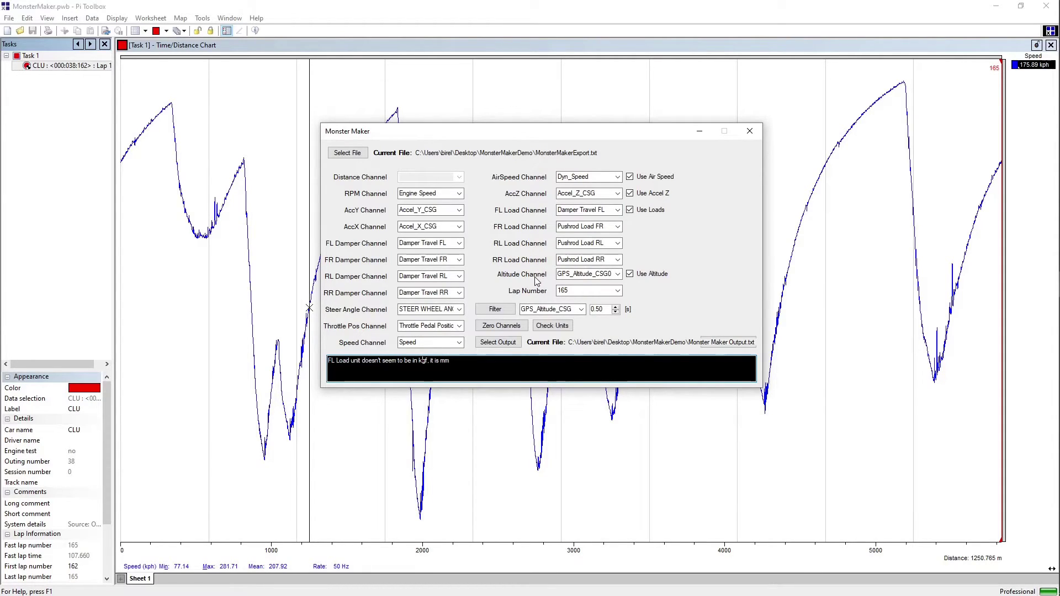
# Open the zeroing chart and toggle the Speed, damper and load traces on it
pyautogui.click(513, 327)
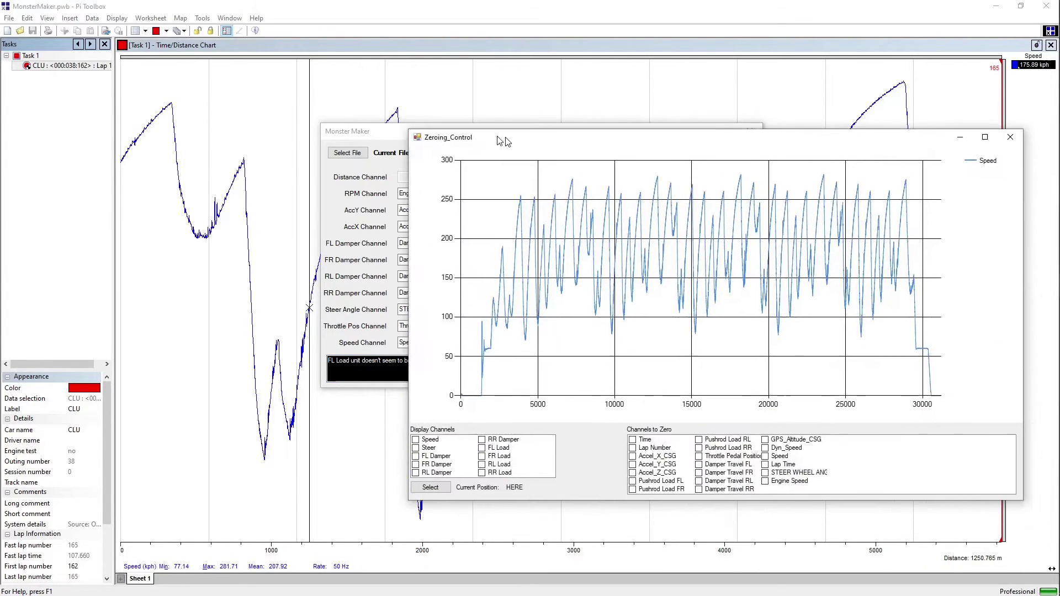
pyautogui.moveTo(495, 138); pyautogui.dragTo(303, 105)
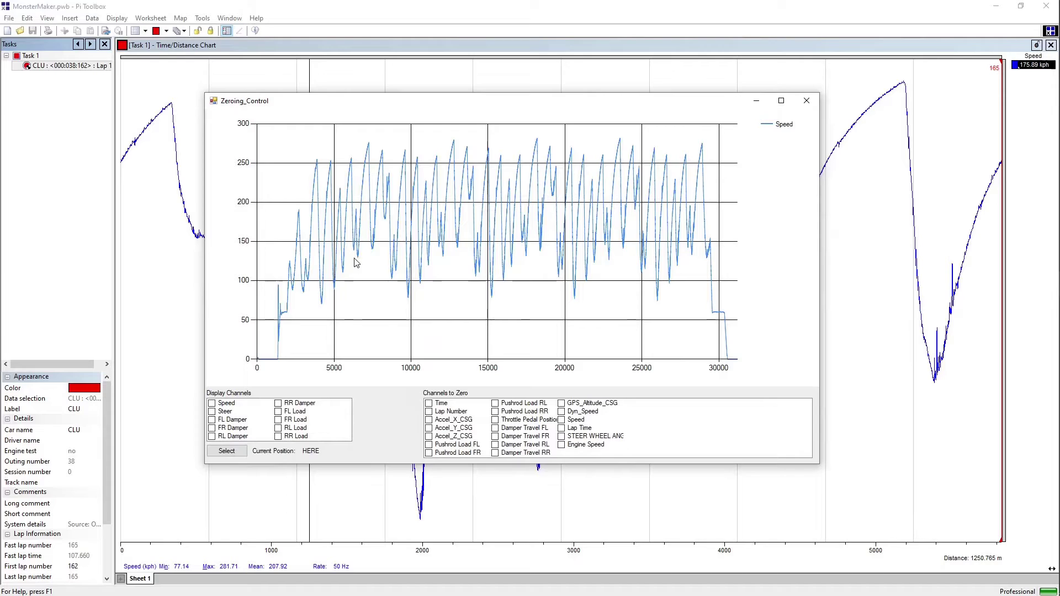
pyautogui.click(213, 403)
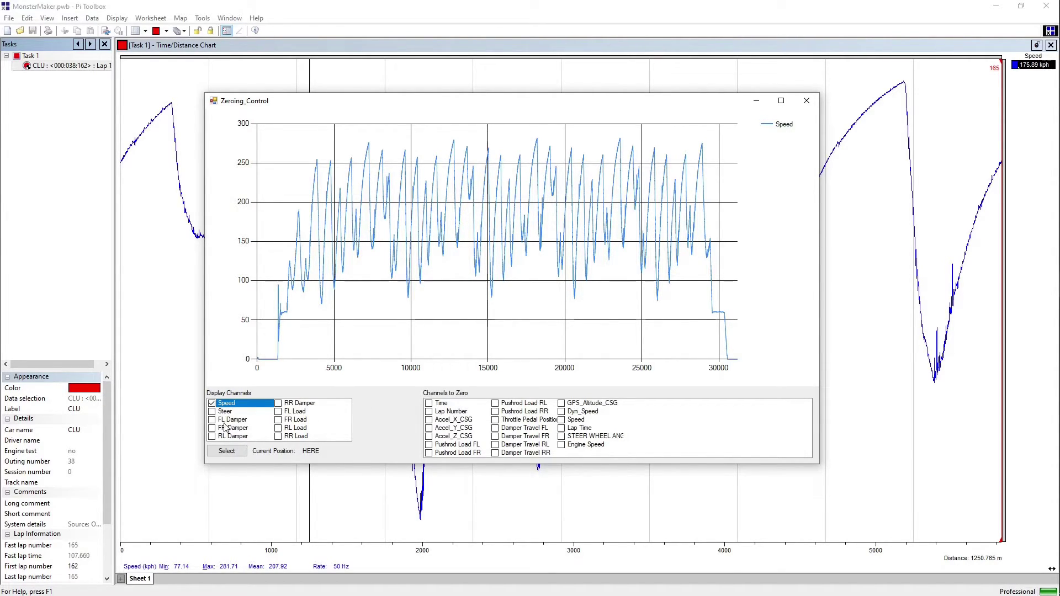
pyautogui.click(212, 420)
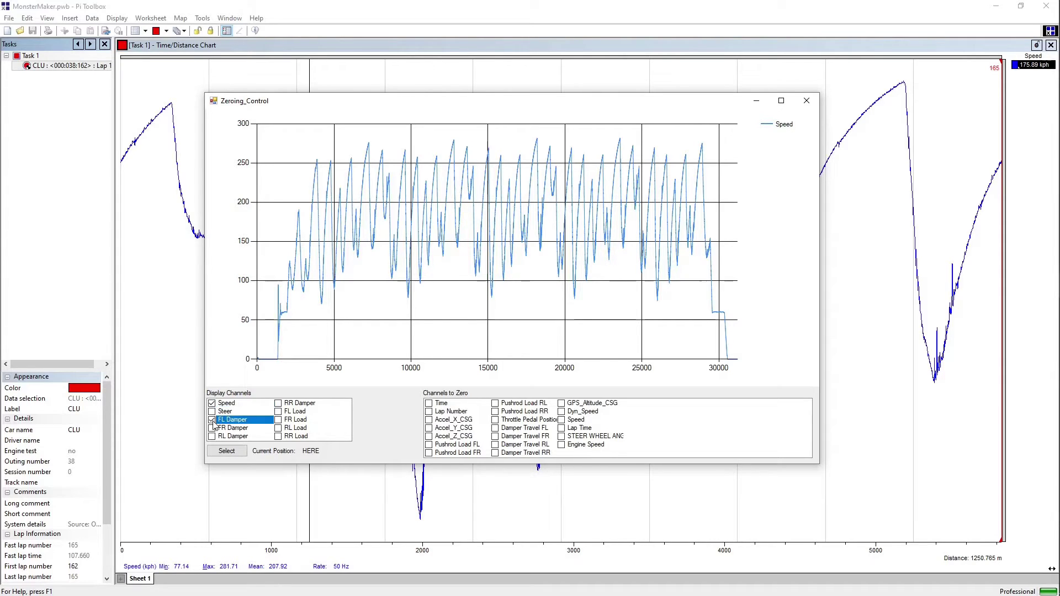
pyautogui.click(212, 429)
pyautogui.click(212, 436)
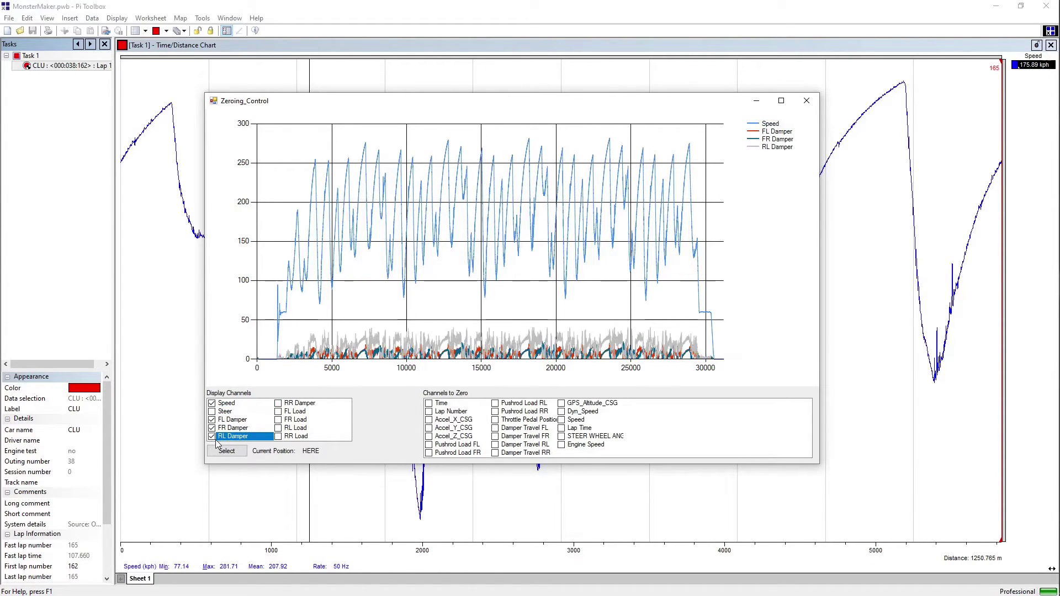
pyautogui.click(212, 420)
pyautogui.click(213, 436)
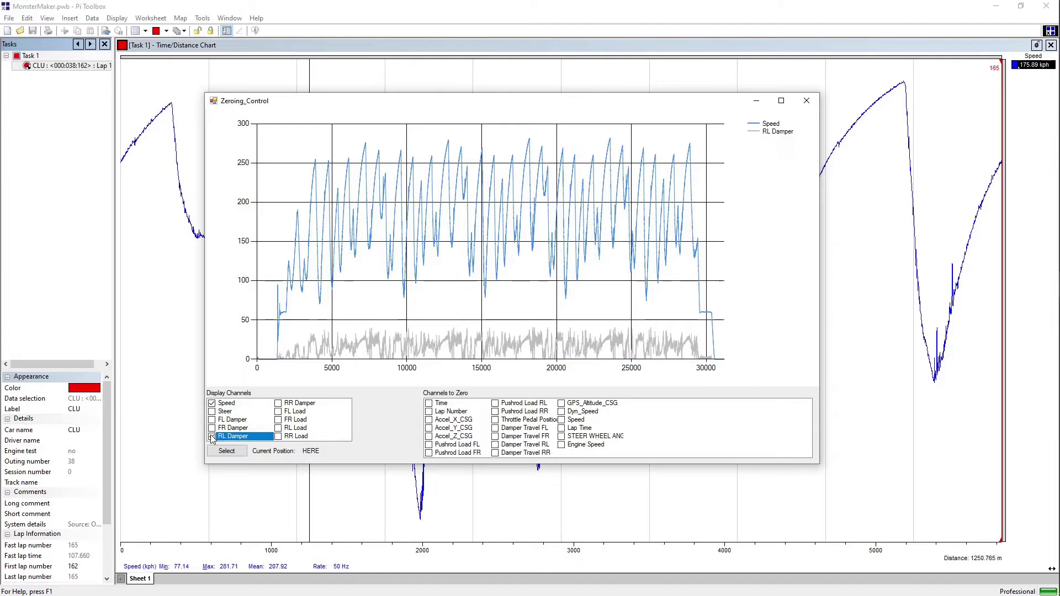
pyautogui.click(278, 412)
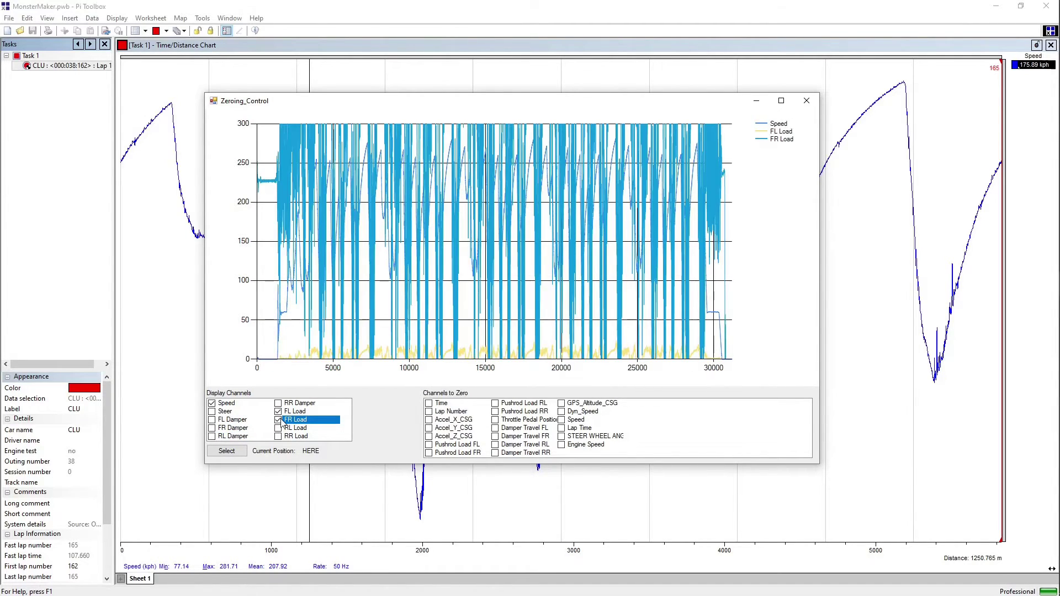
pyautogui.click(278, 420)
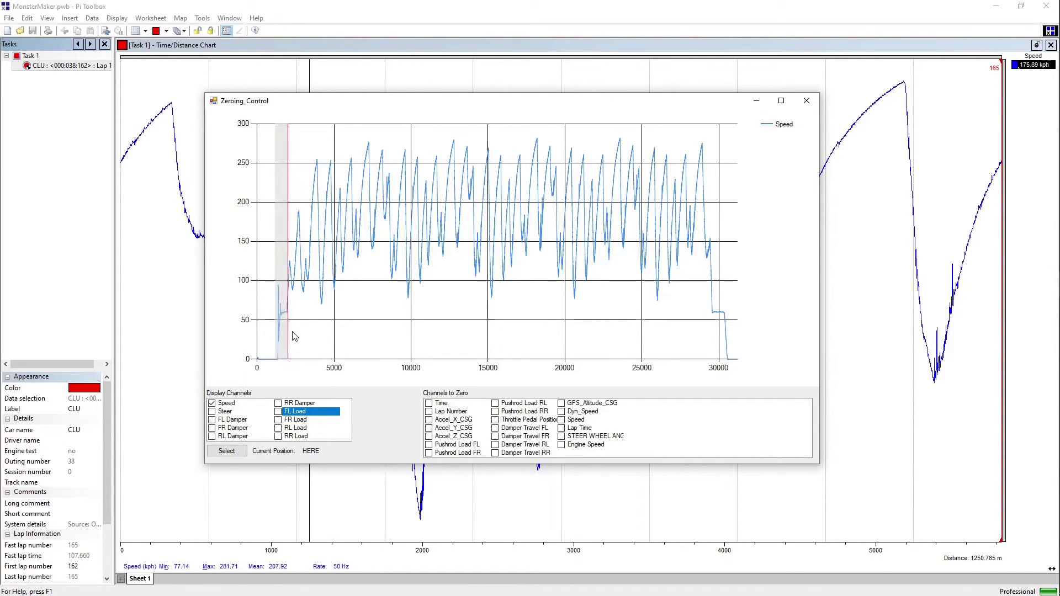
# Zoom into the early speed trace and set the zero position to 1751
pyautogui.moveTo(277, 335); pyautogui.dragTo(295, 337)
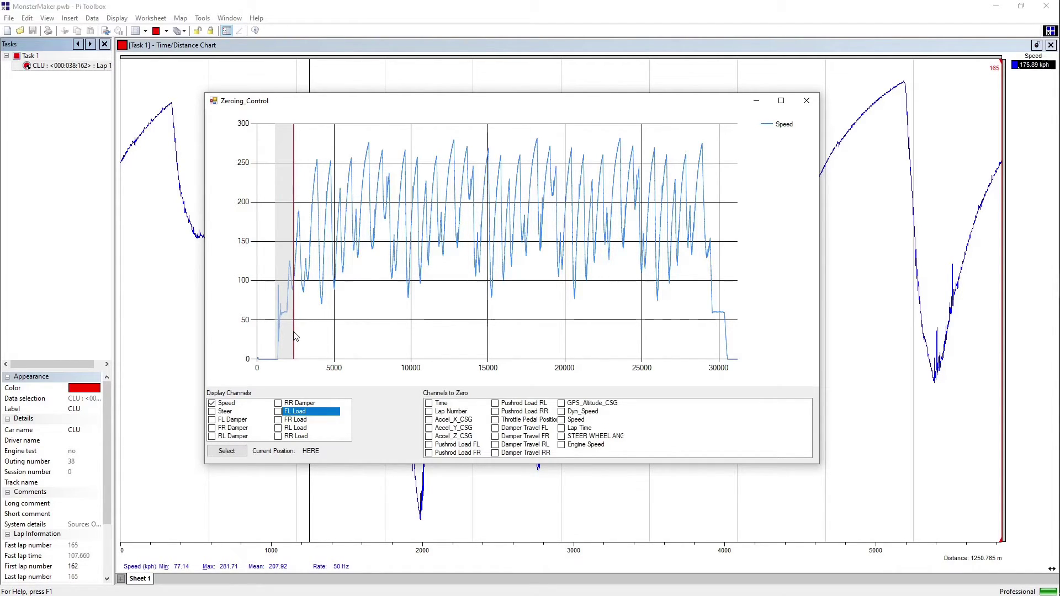
pyautogui.click(294, 336)
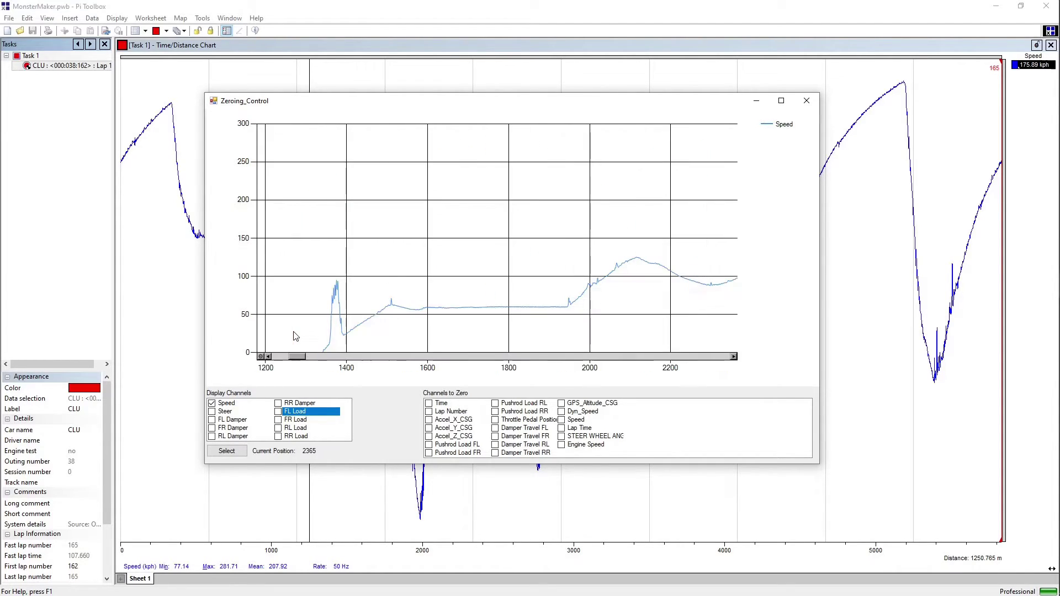
pyautogui.click(488, 292)
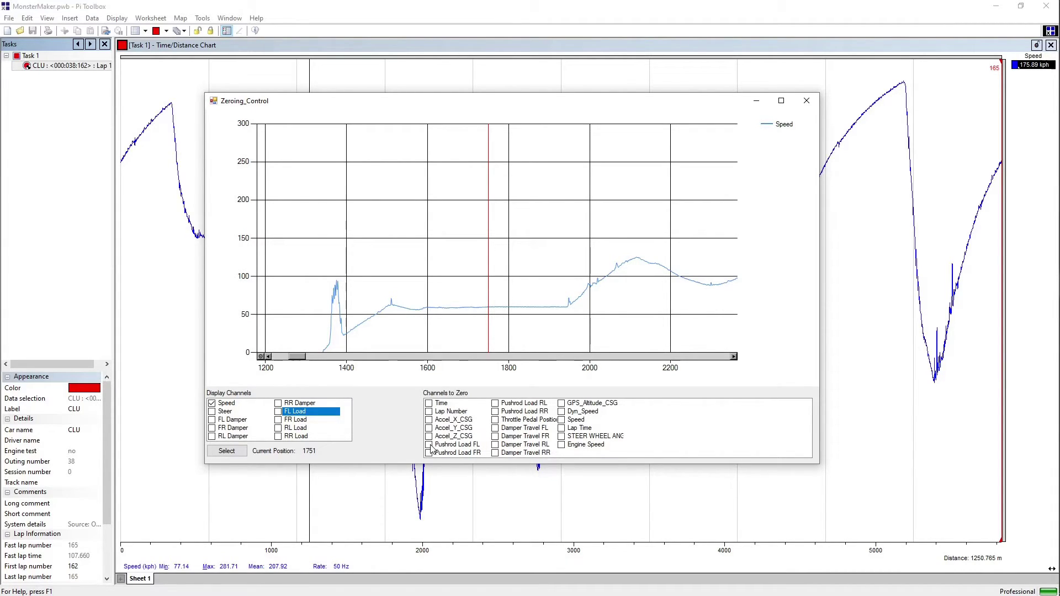
pyautogui.click(213, 414)
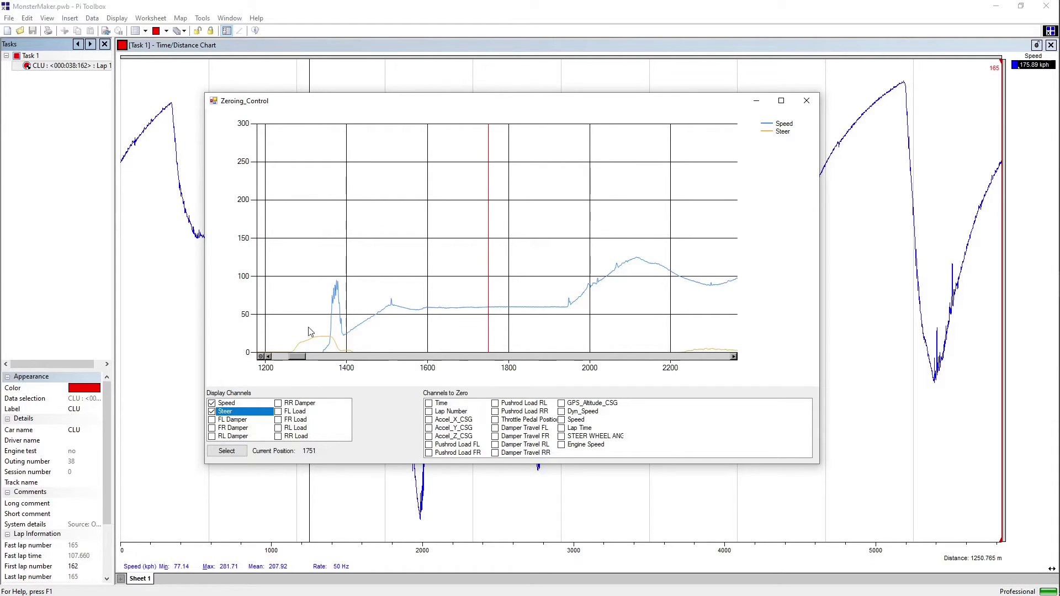
pyautogui.click(214, 415)
# Close the Zeroing_Control window and exit Monster Maker
pyautogui.click(239, 457)
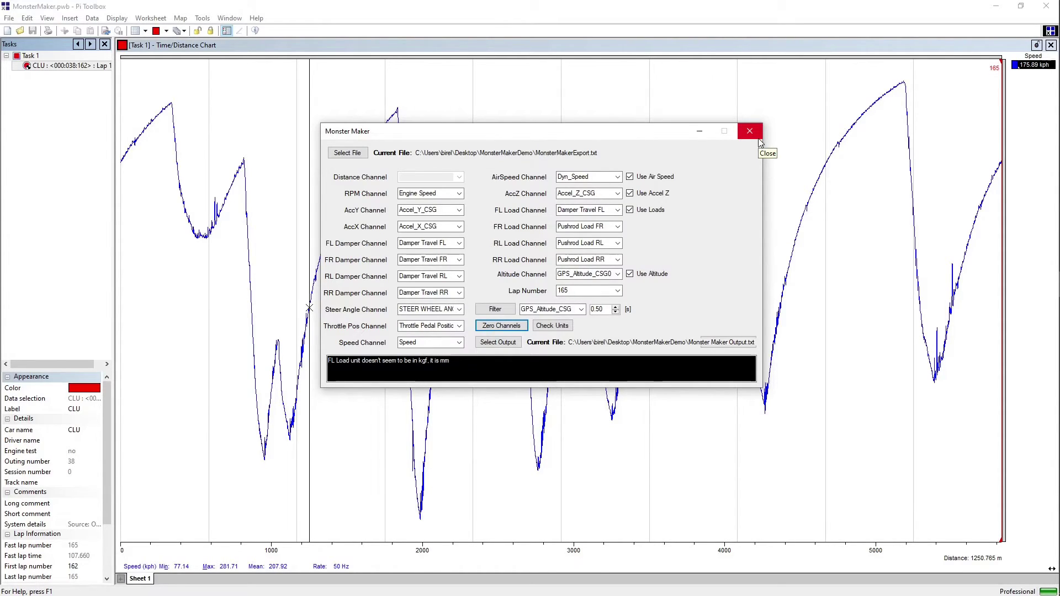
pyautogui.click(749, 131)
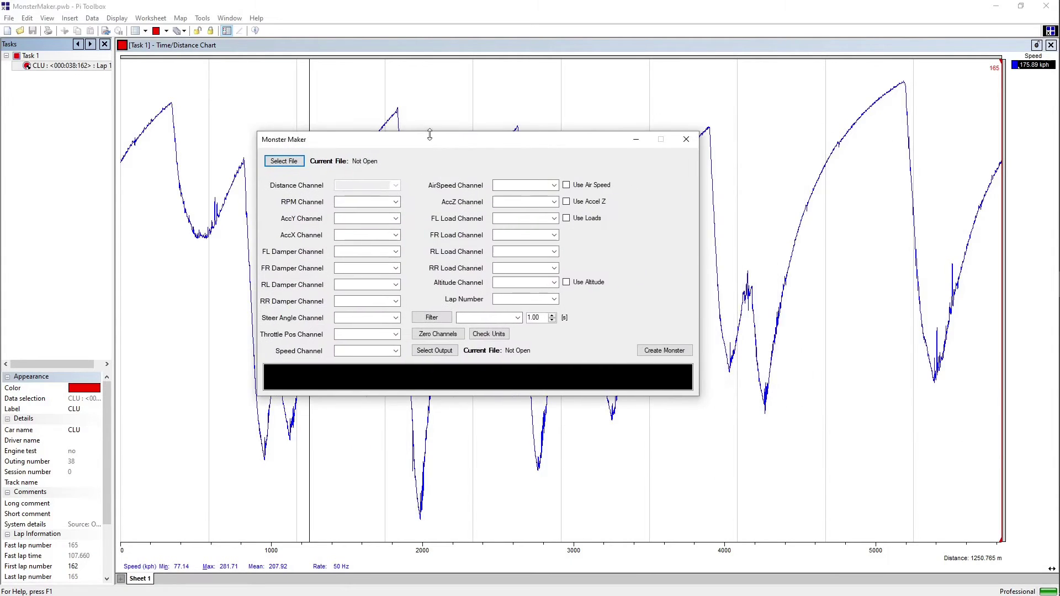
# Load MonsterMakerExport.txt as input, drop the altitude channel, and refocus the speed chart
pyautogui.click(292, 164)
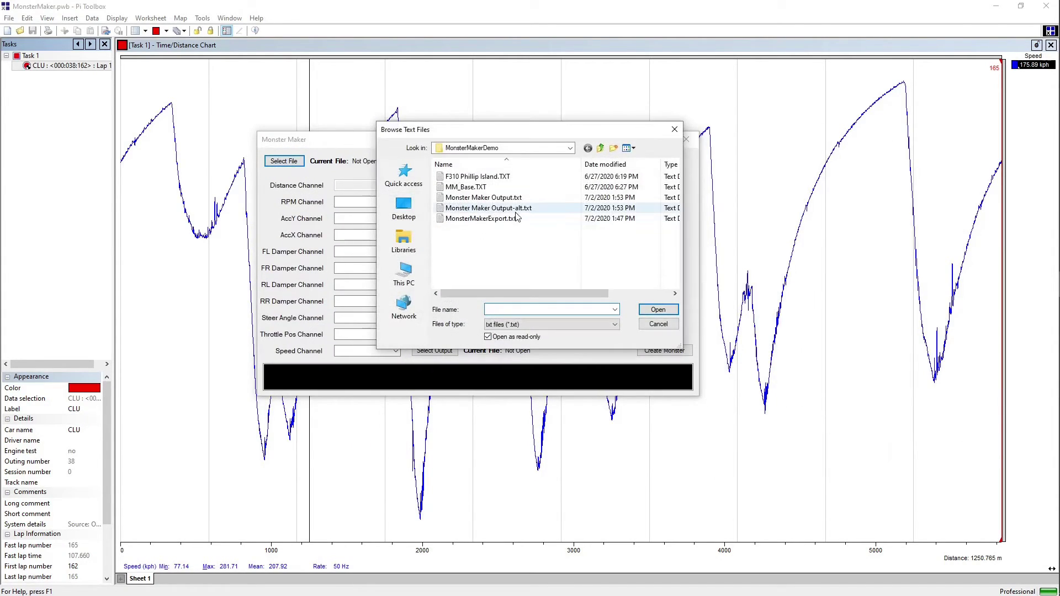
pyautogui.doubleClick(489, 219)
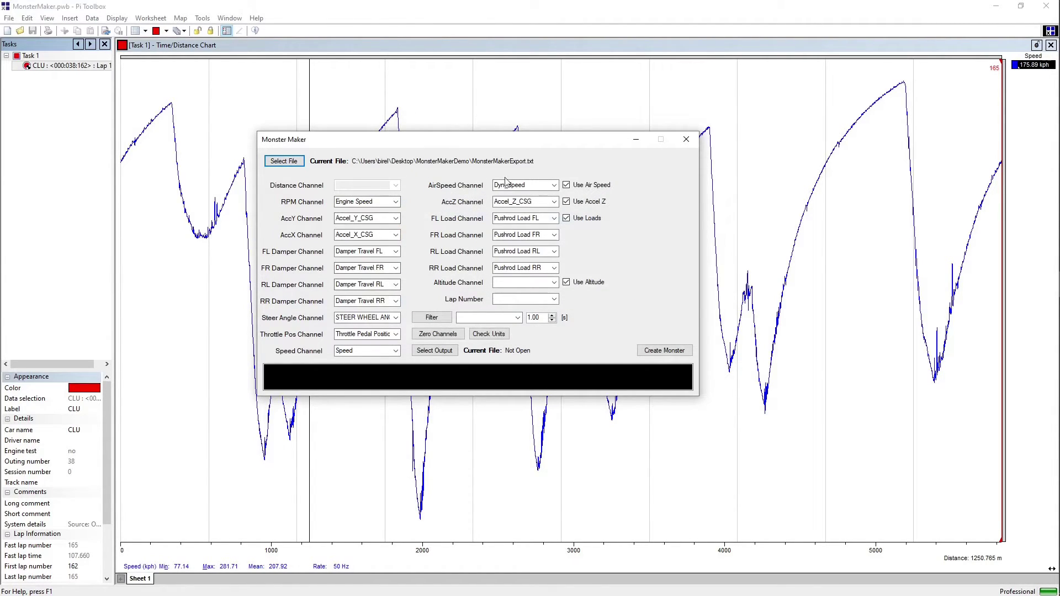
pyautogui.click(573, 282)
pyautogui.click(999, 232)
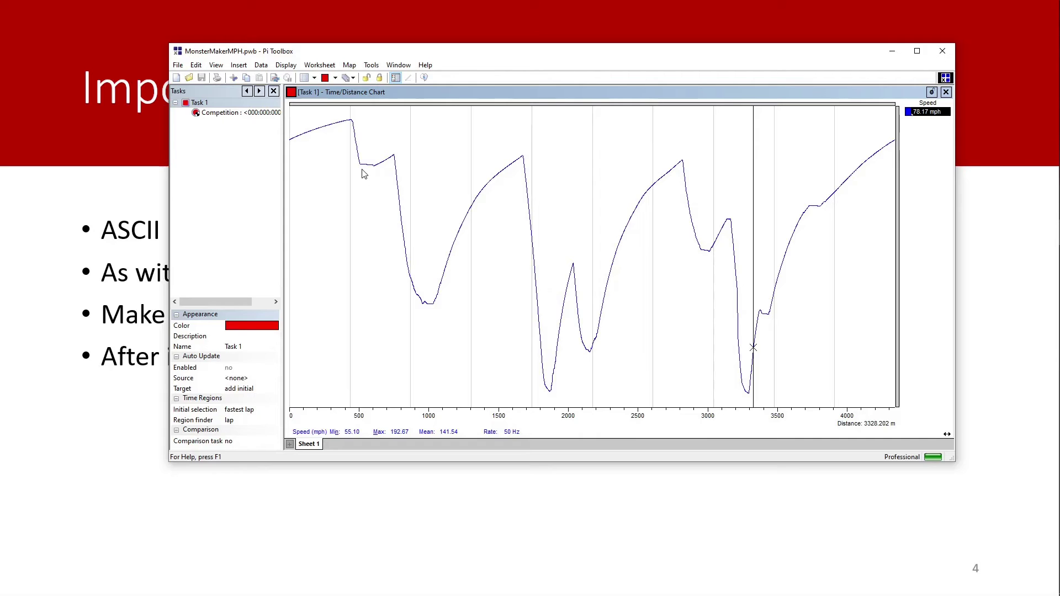
# Add MM_Base.TXT as a second Competition outing and place the cursor near 380 m
pyautogui.rightClick(260, 112)
pyautogui.click(308, 162)
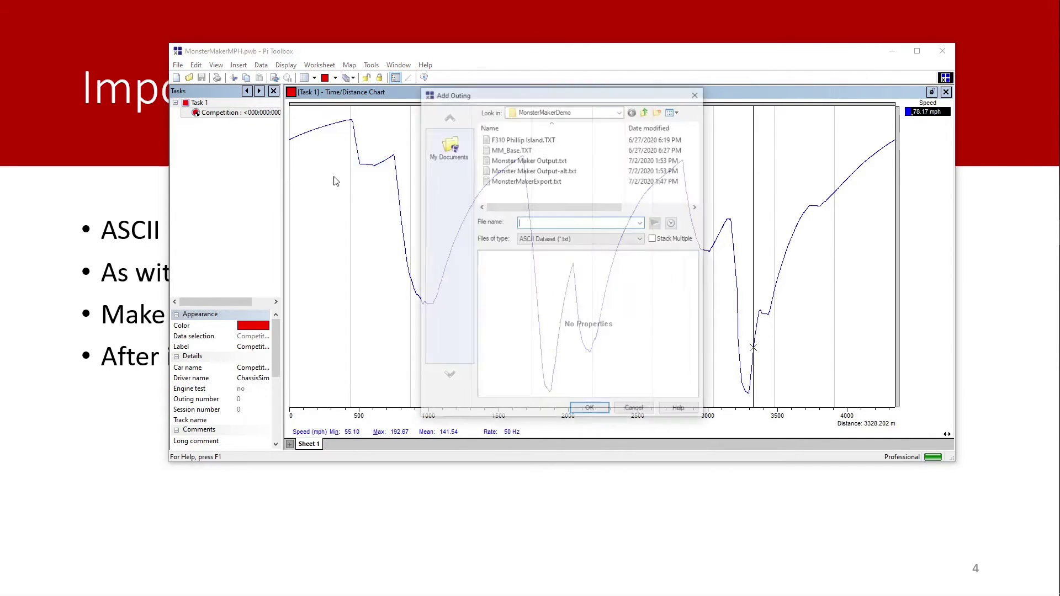
pyautogui.click(586, 152)
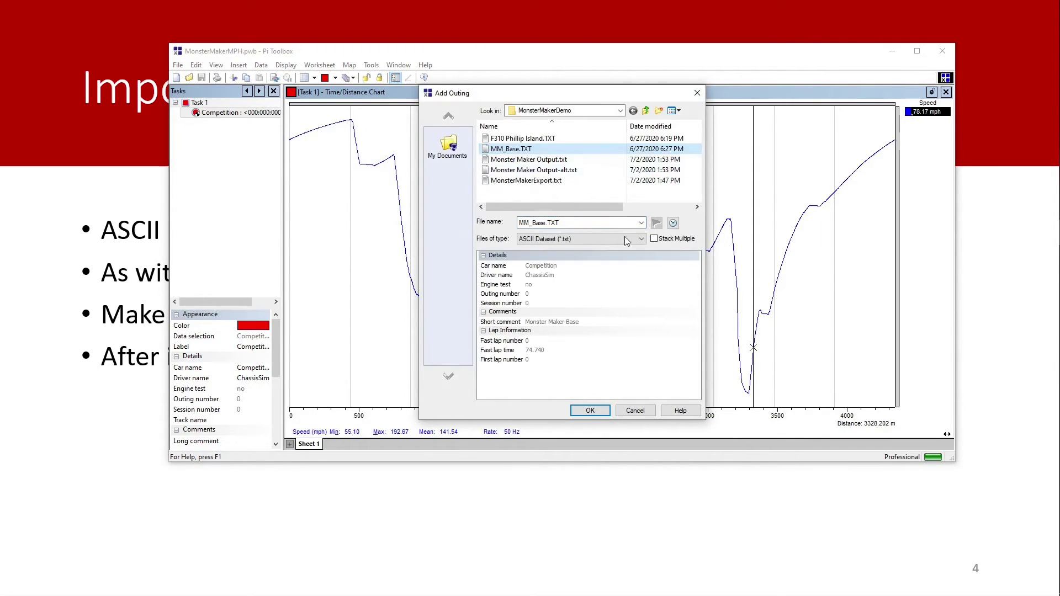
pyautogui.click(600, 415)
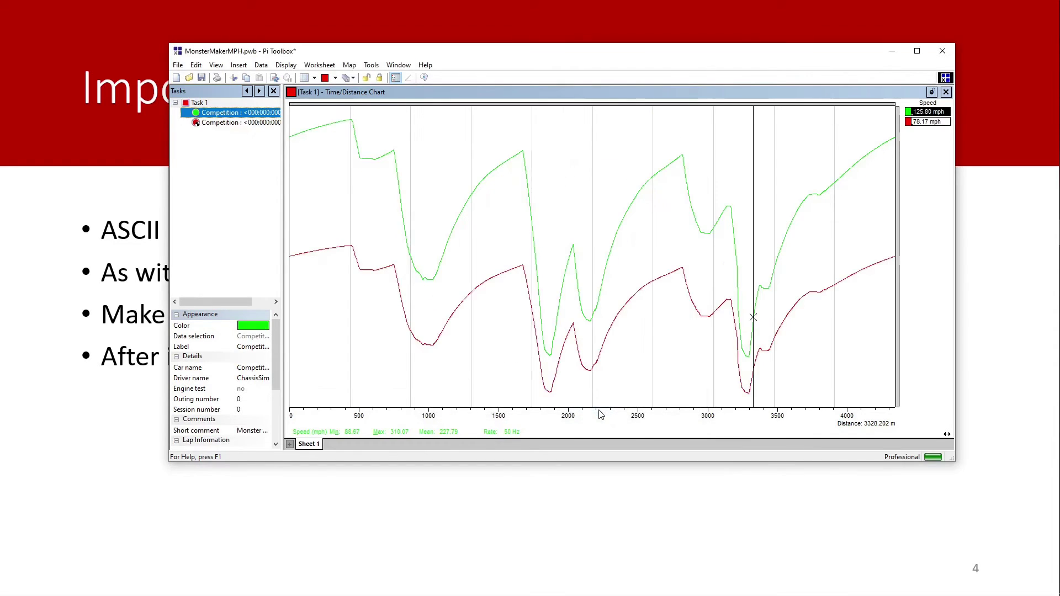
pyautogui.click(342, 213)
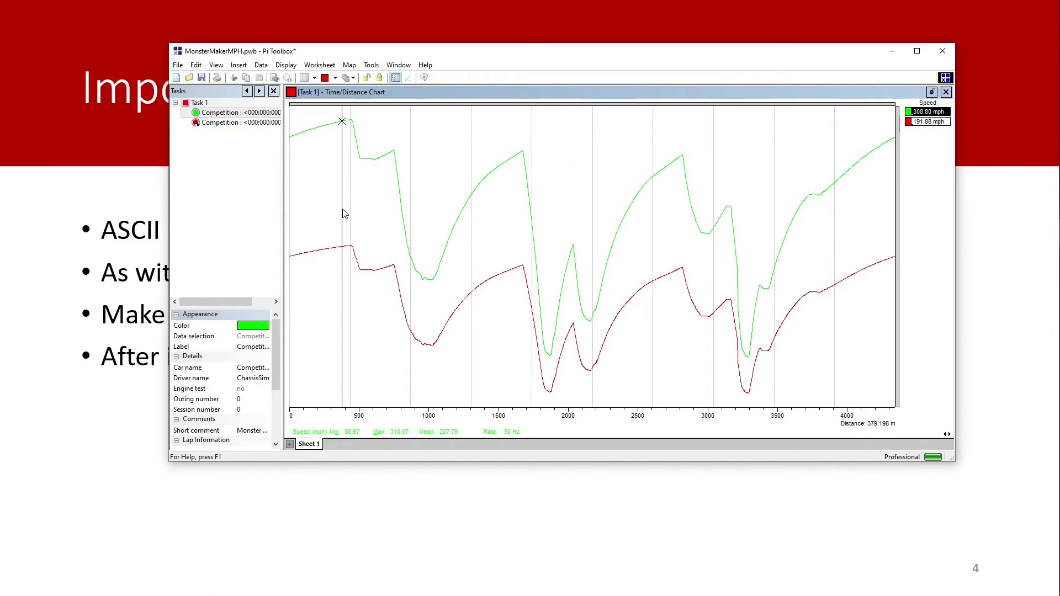
# Delete the green MM_Base outing and bring up the Global Channel Properties view
pyautogui.rightClick(253, 113)
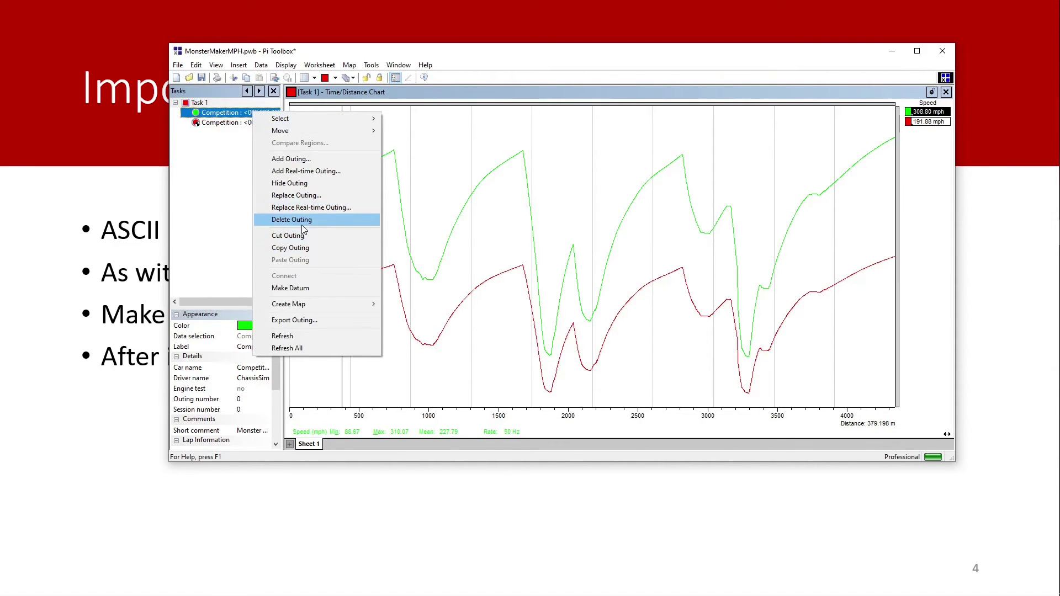
pyautogui.click(291, 219)
pyautogui.click(259, 92)
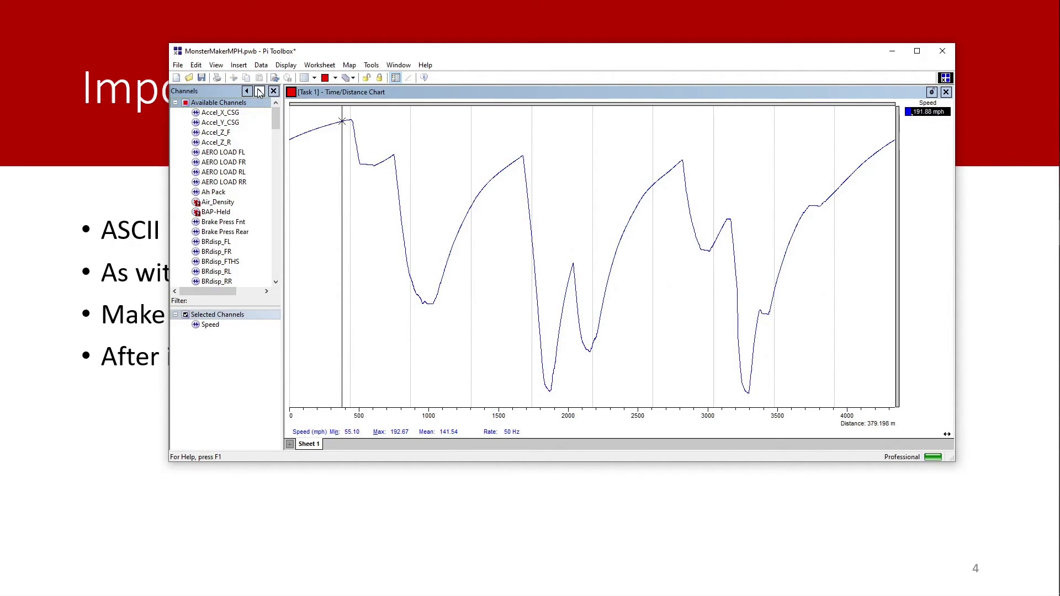
pyautogui.click(259, 92)
pyautogui.click(259, 91)
pyautogui.click(259, 91)
pyautogui.click(258, 92)
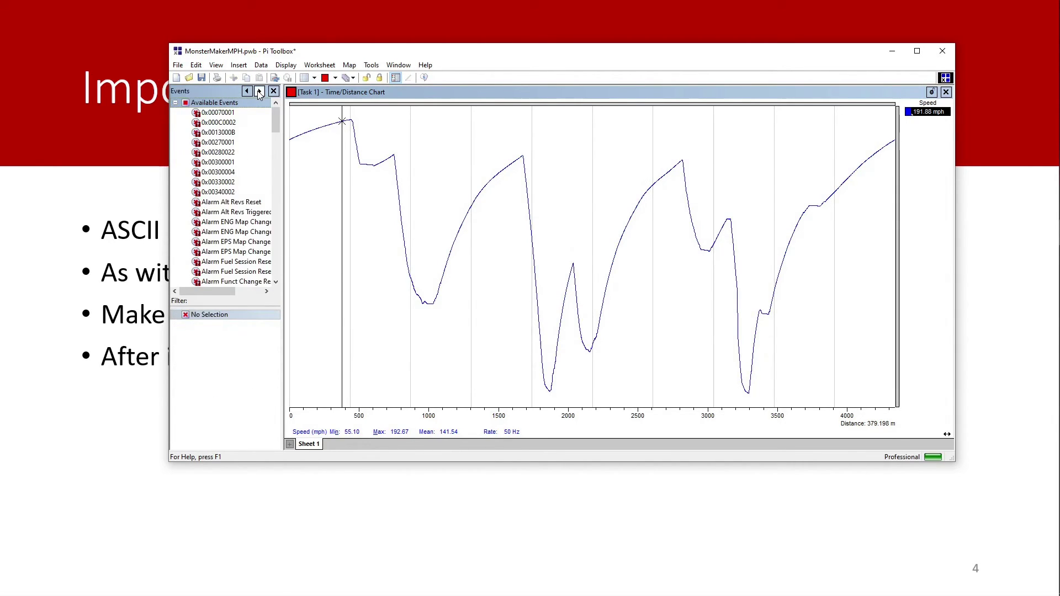
# Filter the channel list to Speed and set its unit to kilometres per hour
pyautogui.click(221, 164)
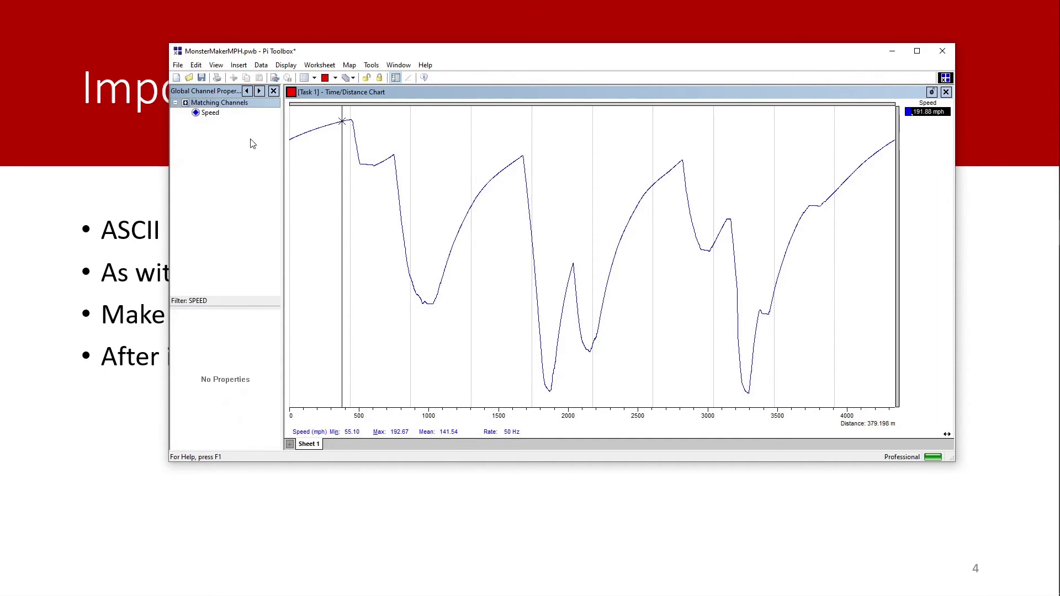
pyautogui.click(237, 113)
pyautogui.scroll(-3, 279, 388)
pyautogui.scroll(-3, 258, 393)
pyautogui.click(249, 409)
pyautogui.click(252, 445)
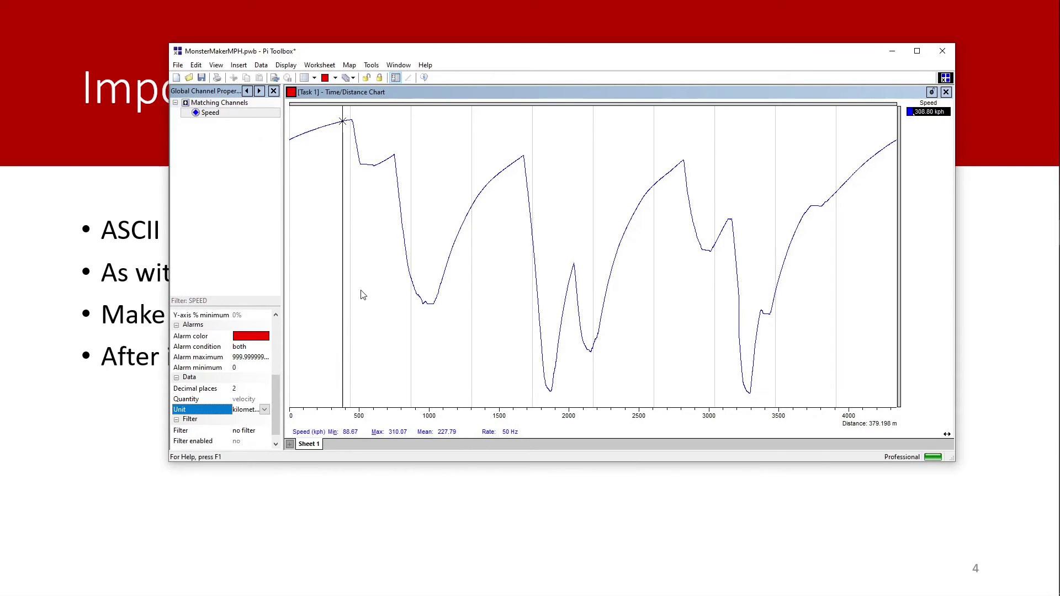
pyautogui.click(248, 94)
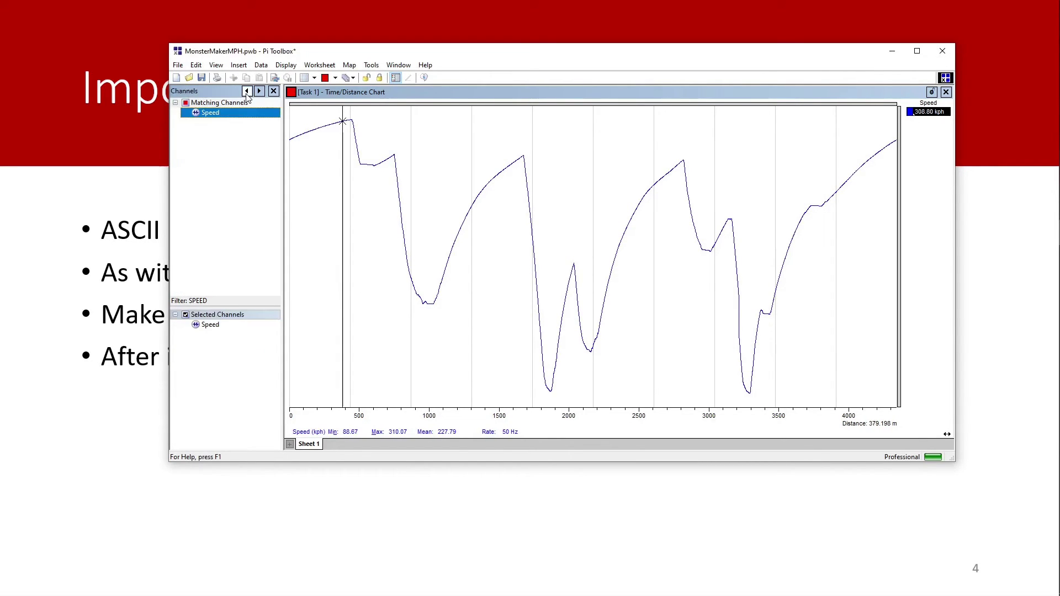
# Re-add MM_Base.TXT to the Competition task and compare the red and green traces
pyautogui.click(247, 91)
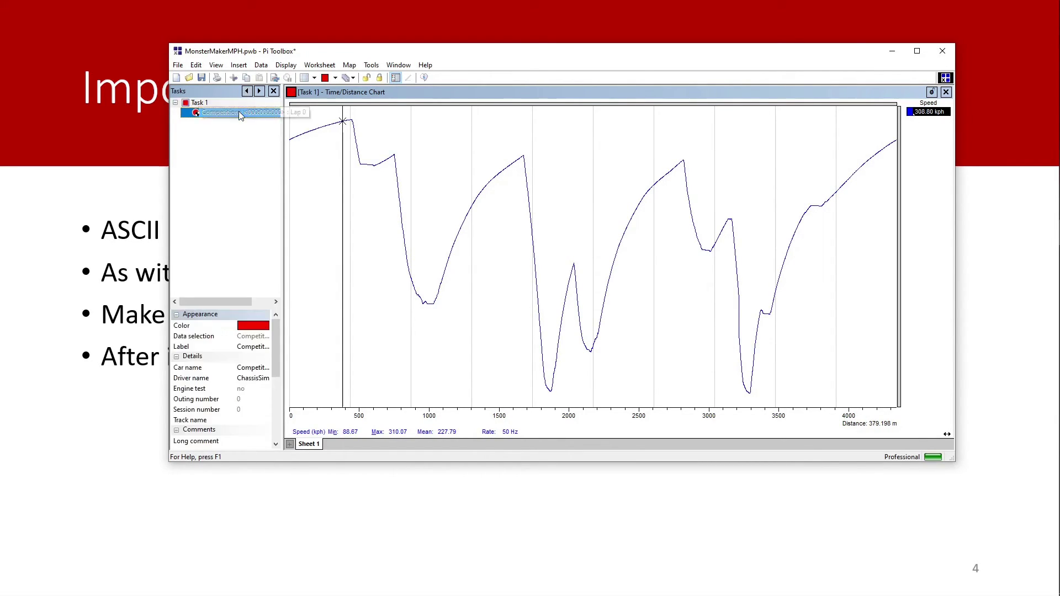
pyautogui.rightClick(240, 112)
pyautogui.click(284, 159)
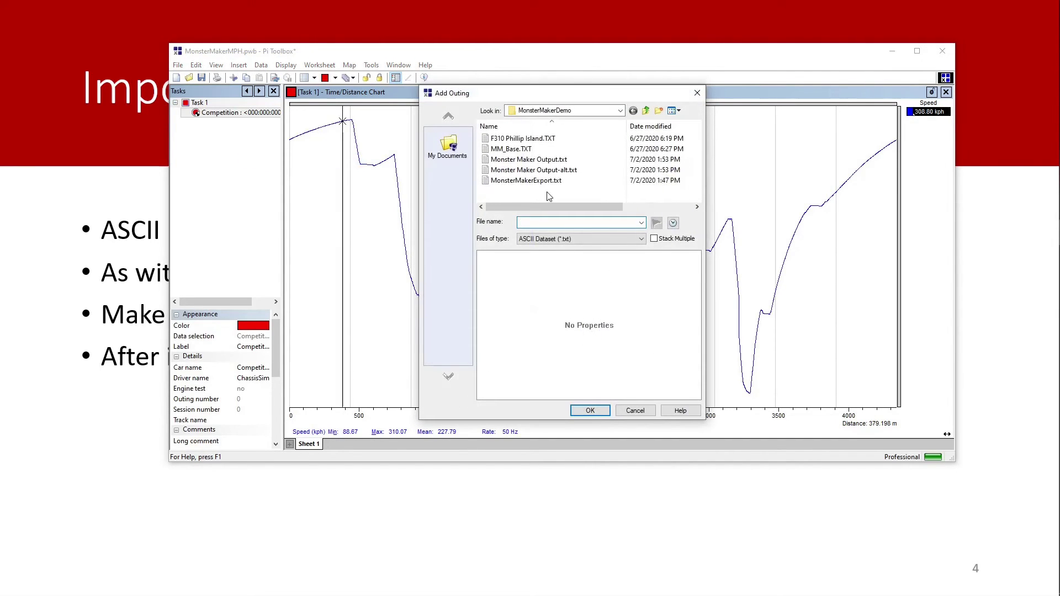
pyautogui.click(568, 146)
pyautogui.click(590, 410)
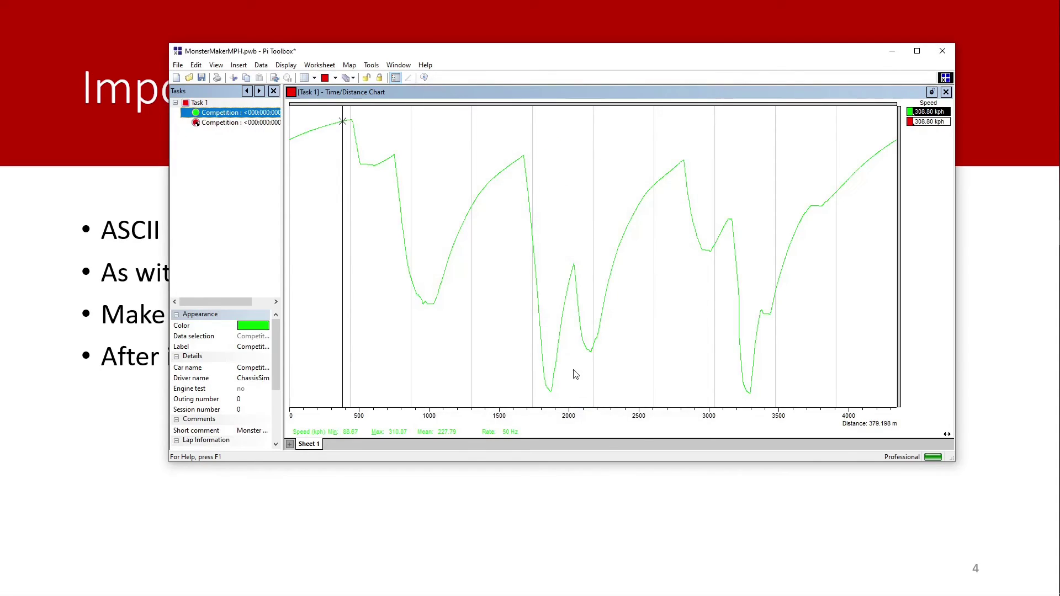
pyautogui.click(261, 123)
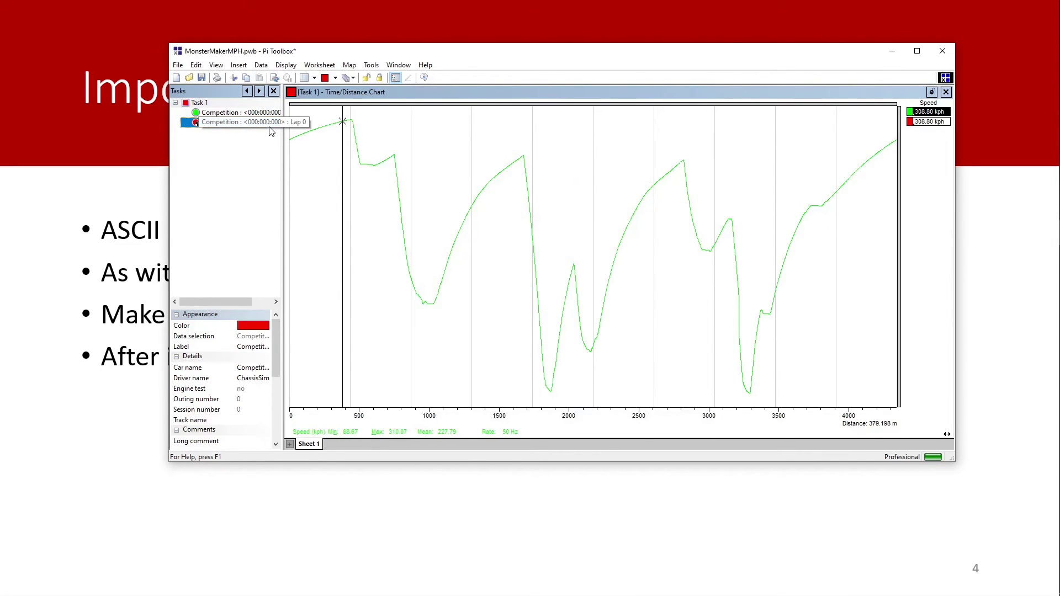
pyautogui.click(938, 123)
pyautogui.click(936, 122)
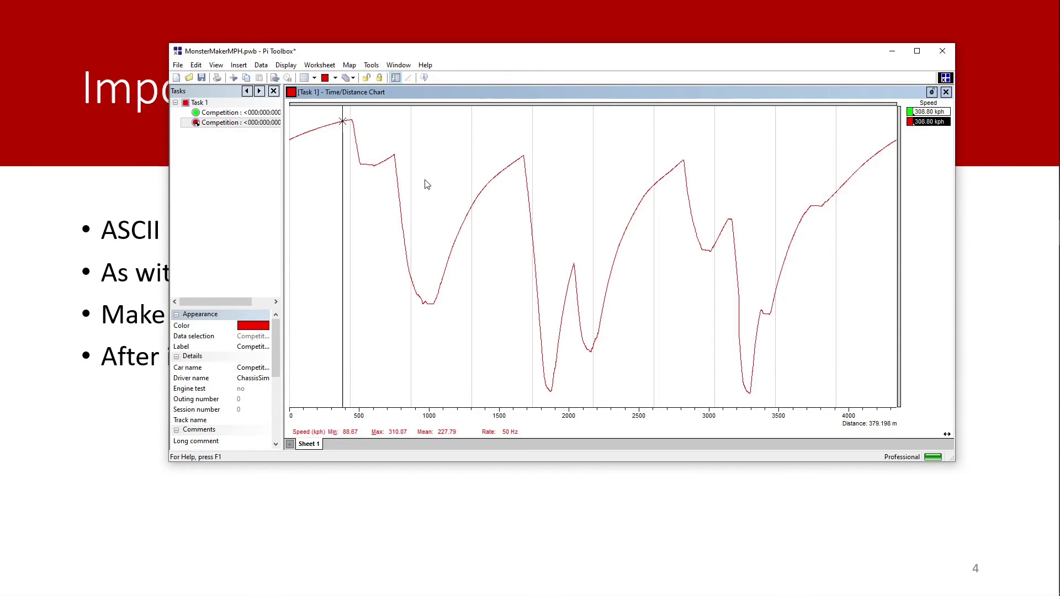
# Save the workbook and move the chart cursor along the lap to around 1650 m
pyautogui.hotkey('ctrl', 's')
pyautogui.click(255, 96)
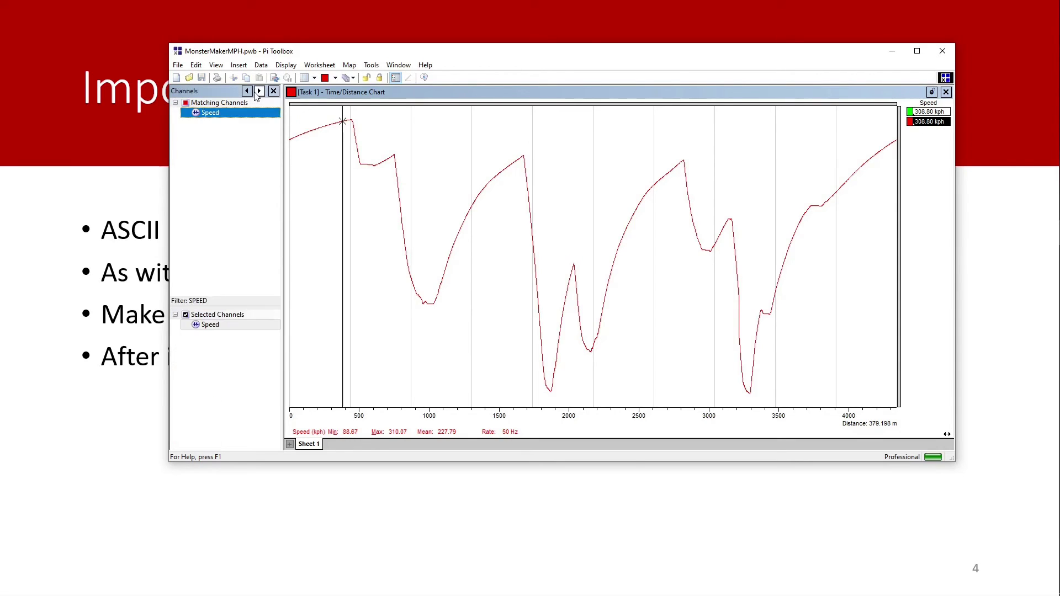
pyautogui.click(258, 93)
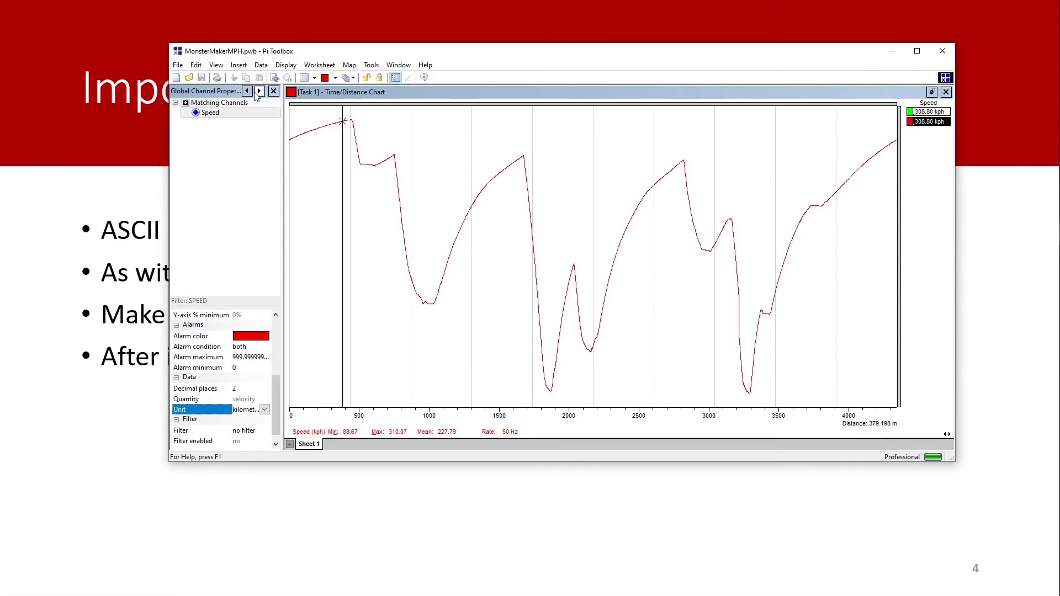
pyautogui.click(245, 92)
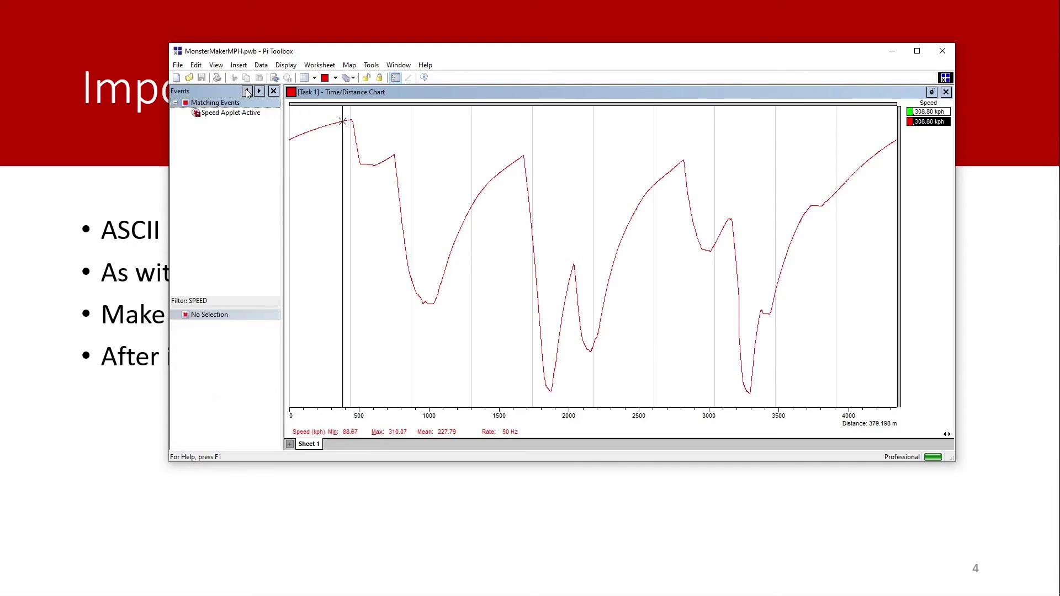
pyautogui.click(245, 91)
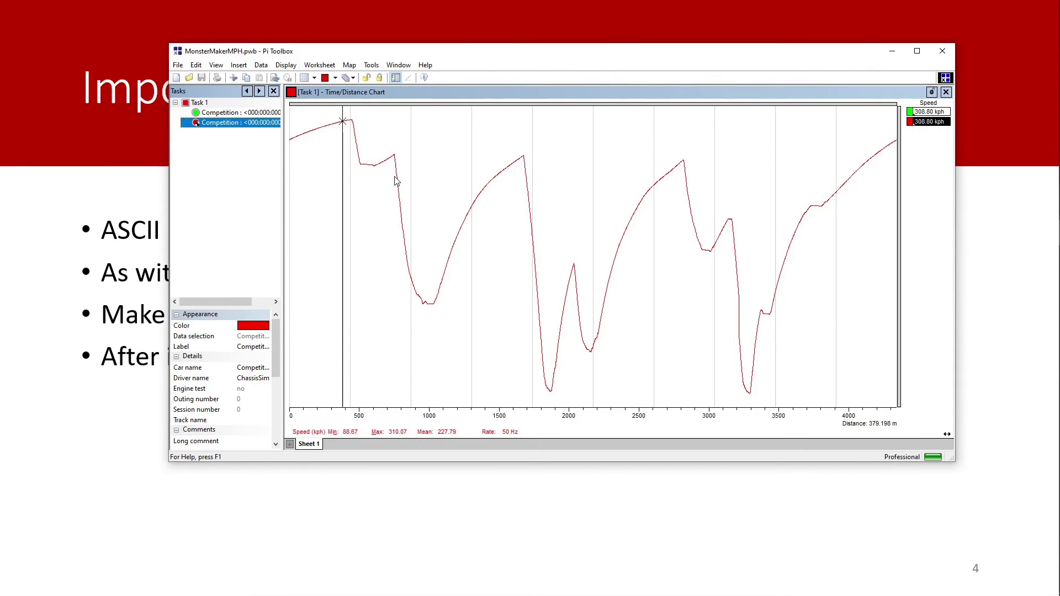
pyautogui.moveTo(358, 165)
pyautogui.mouseDown()
pyautogui.moveTo(572, 218)
pyautogui.moveTo(679, 220)
pyautogui.mouseUp()
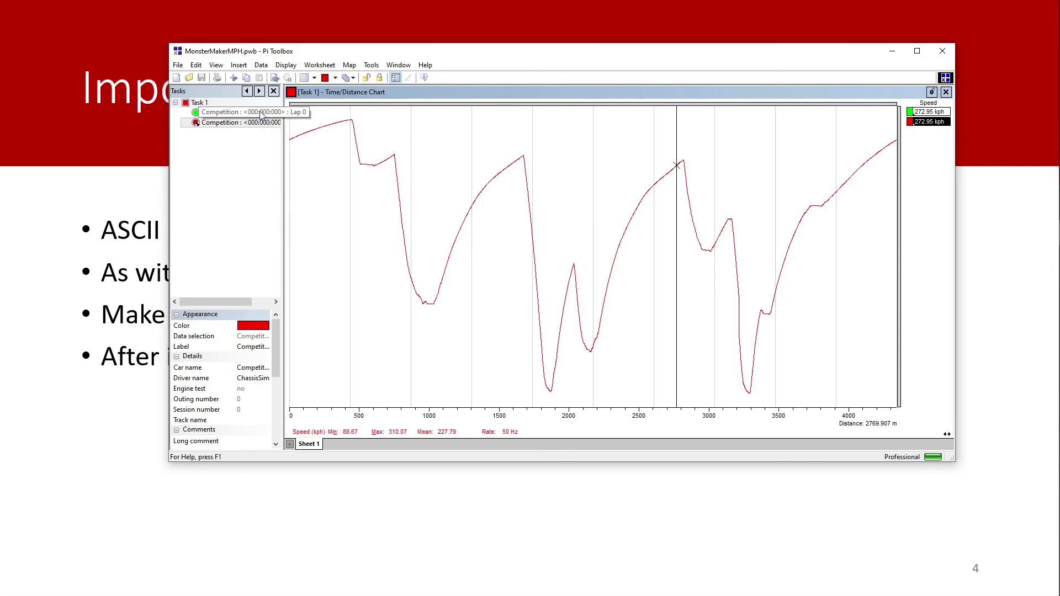
pyautogui.click(259, 114)
pyautogui.moveTo(394, 199); pyautogui.dragTo(522, 217)
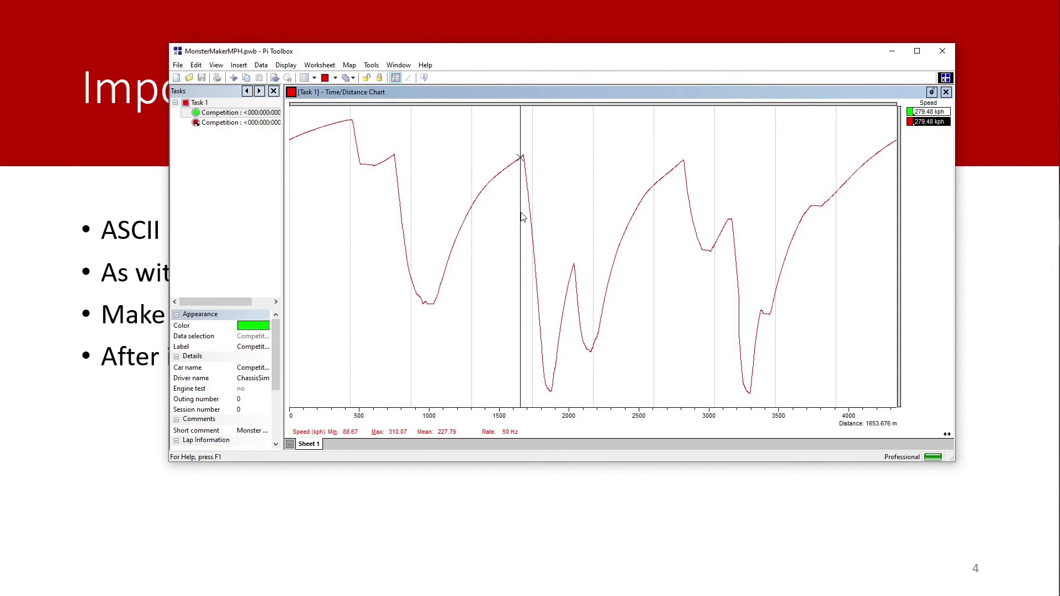
# Set the global Speed channel unit to miles per hour
pyautogui.click(258, 92)
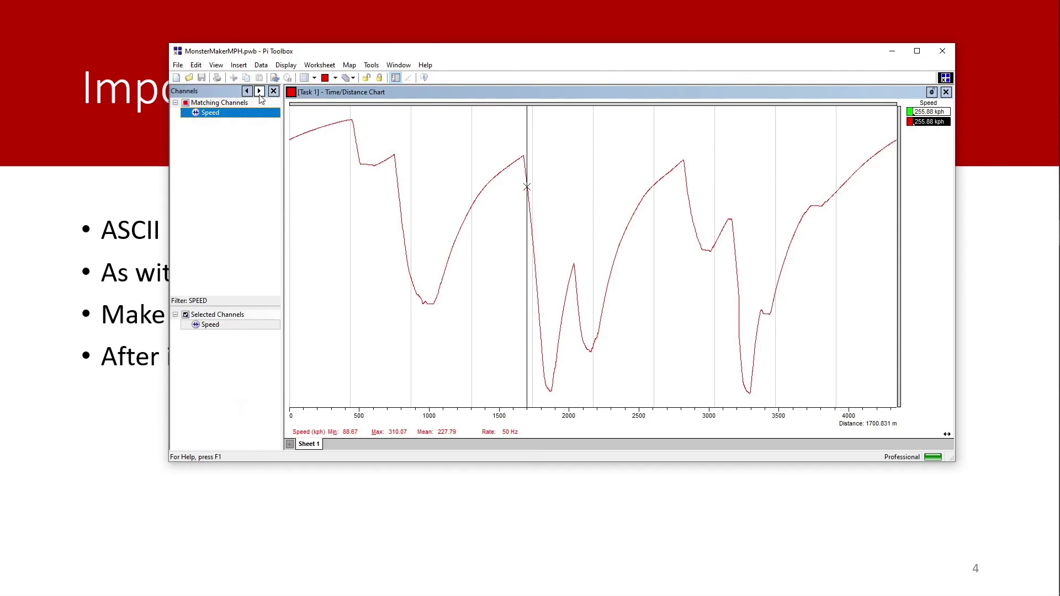
pyautogui.click(259, 96)
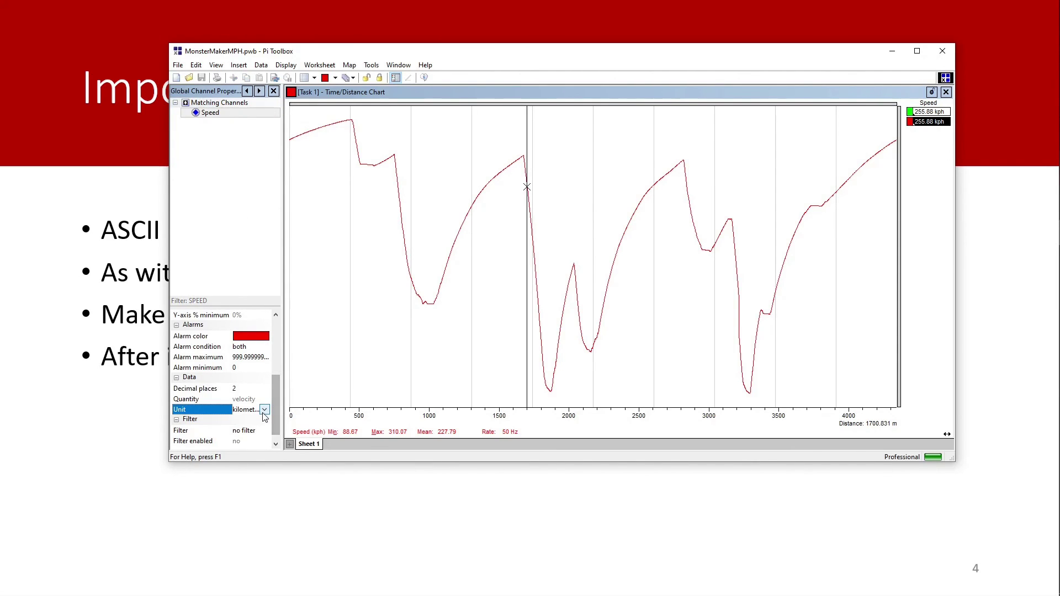
pyautogui.click(264, 412)
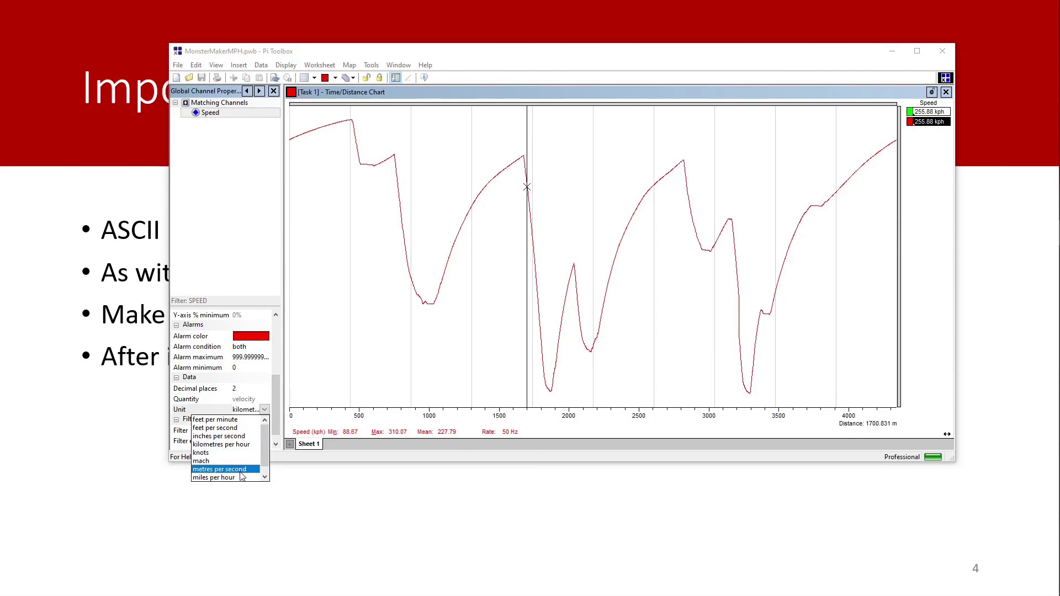
pyautogui.click(242, 478)
pyautogui.moveTo(398, 298); pyautogui.dragTo(510, 276)
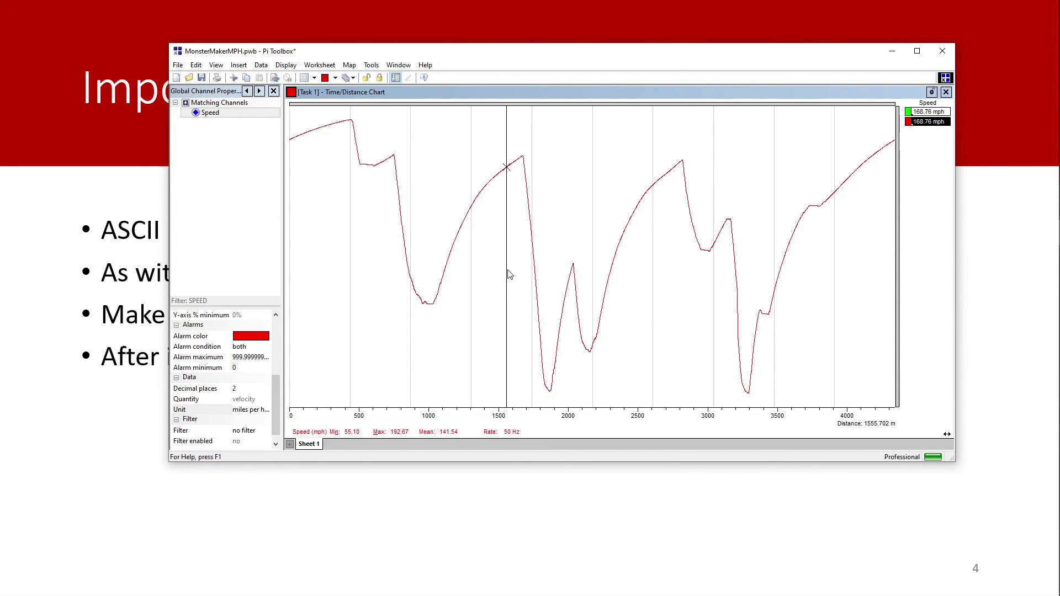